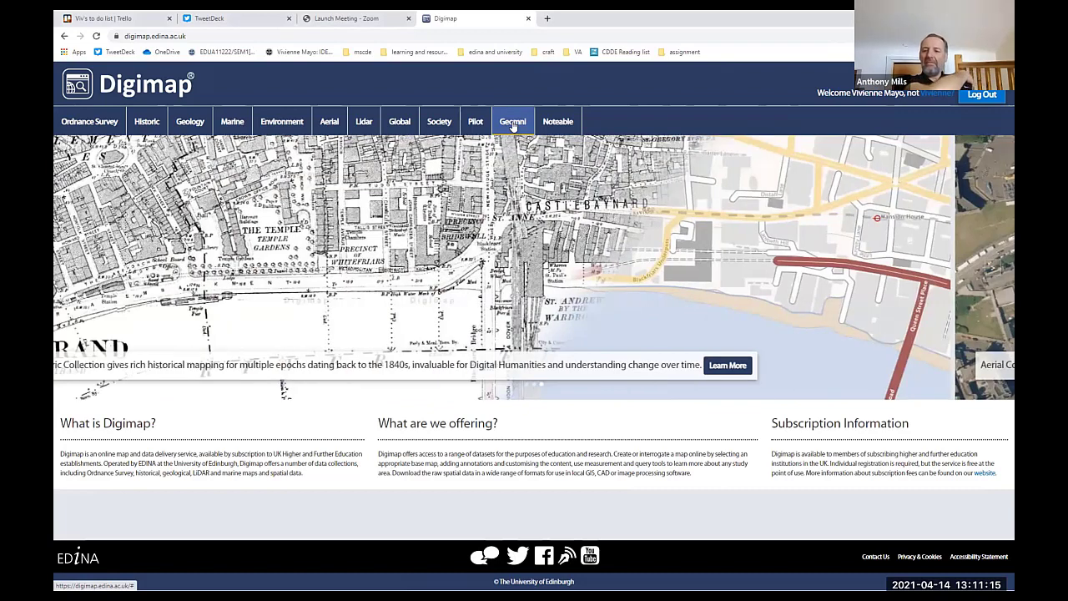
Step: View the Geomni Web Services WMS links, then return to the Geomni collection page
left_click(513, 122)
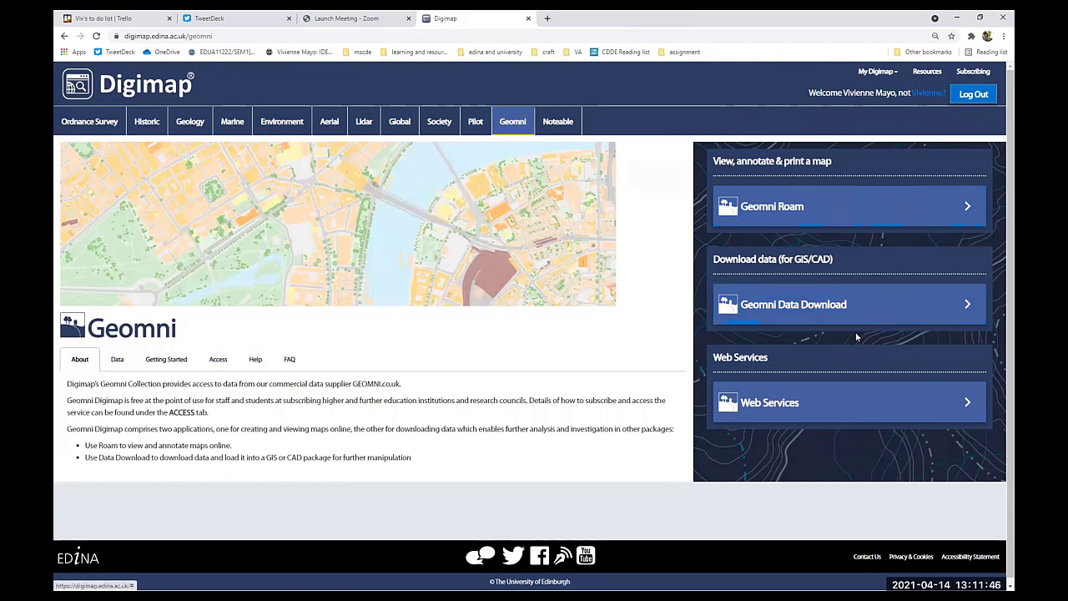
left_click(874, 407)
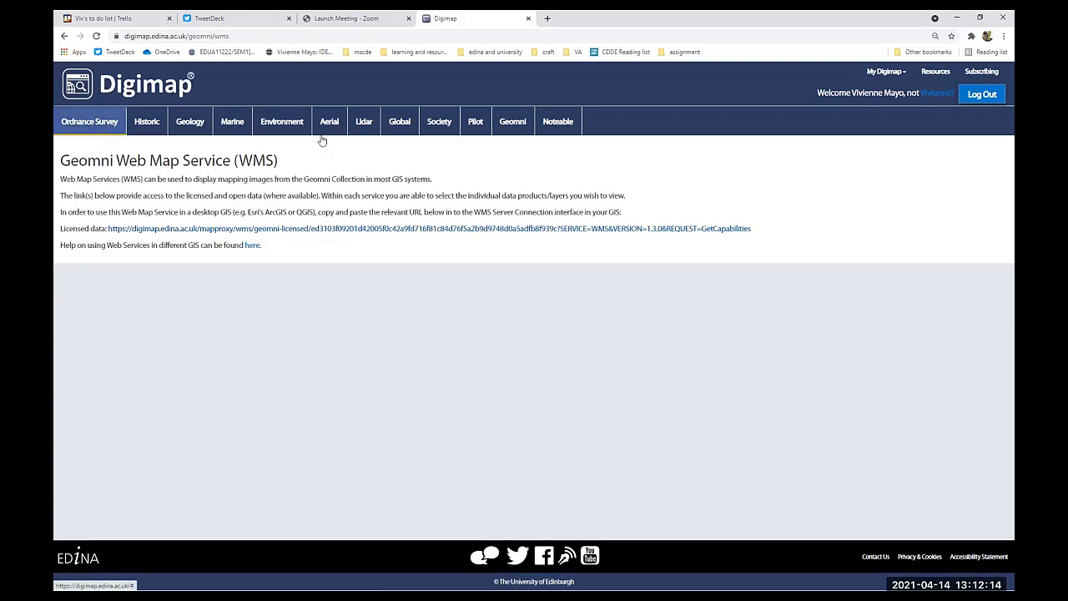
left_click(503, 125)
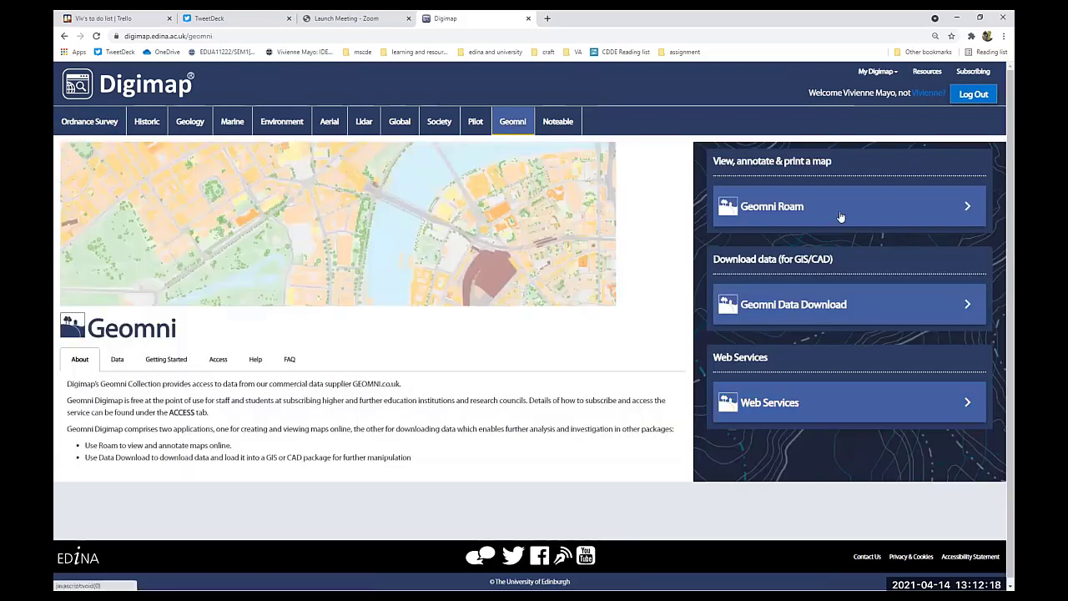
Step: Open Geomni Roam, show Map Information, and zoom into London to about 1:400,000
left_click(841, 217)
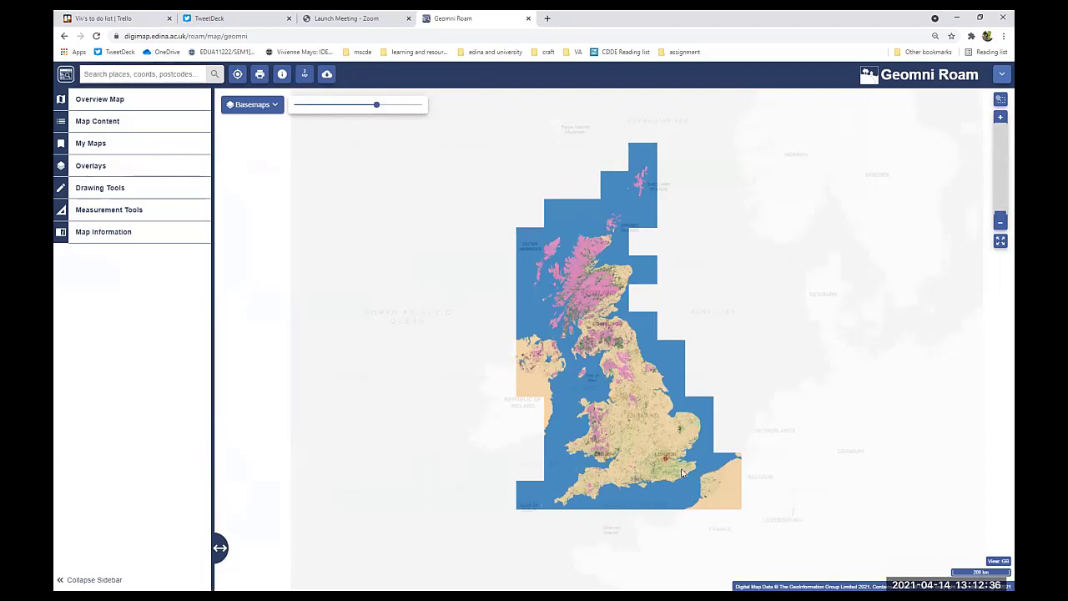
left_click_drag(633, 451, 455, 423)
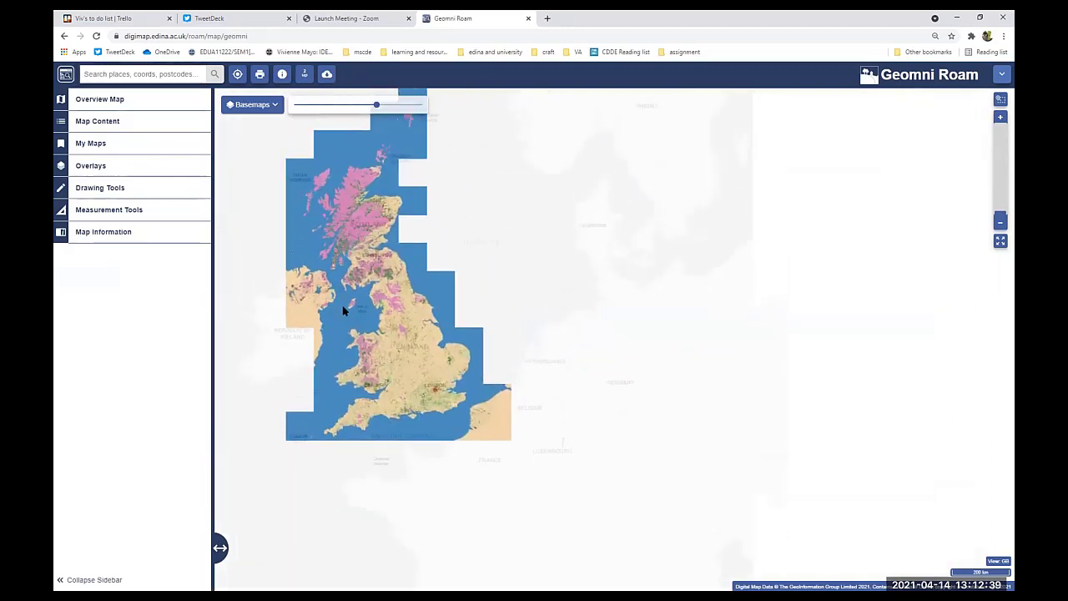
left_click(152, 239)
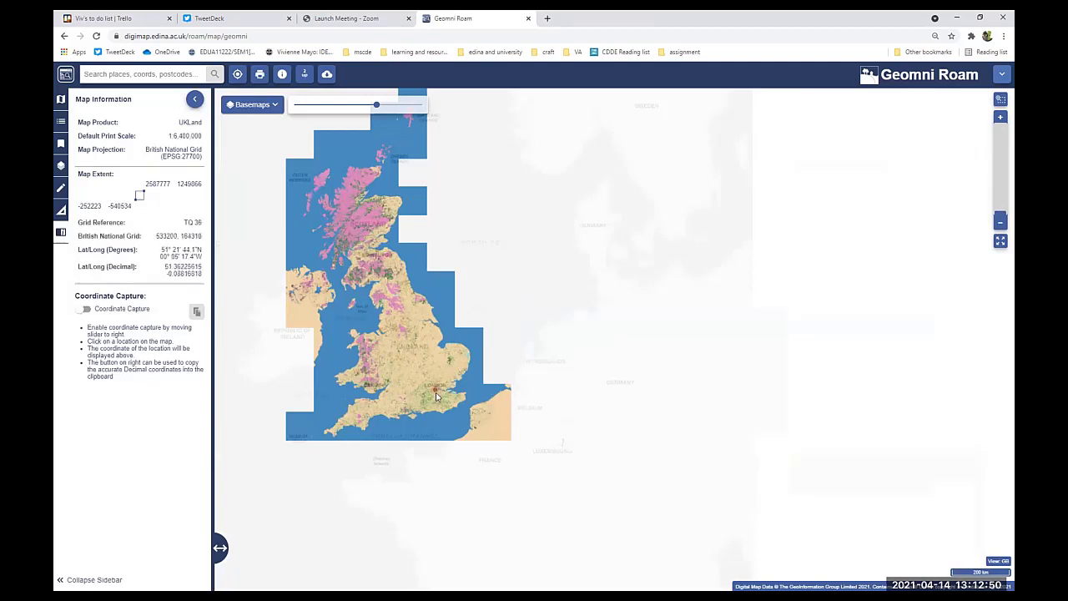
scroll(435, 396, "up", 1)
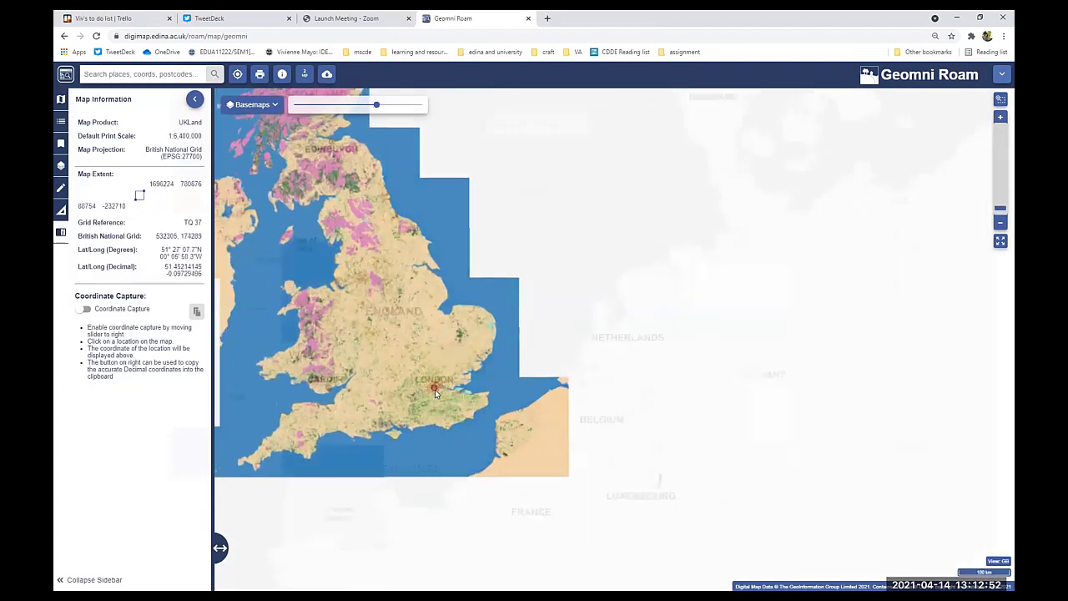
scroll(435, 391, "up", 1)
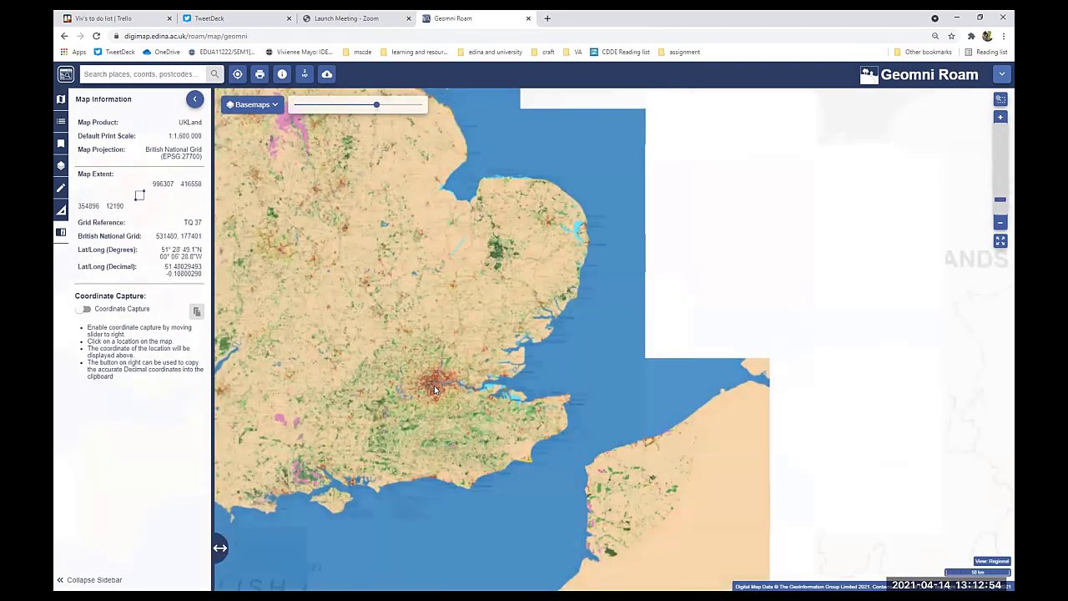
scroll(434, 389, "up", 1)
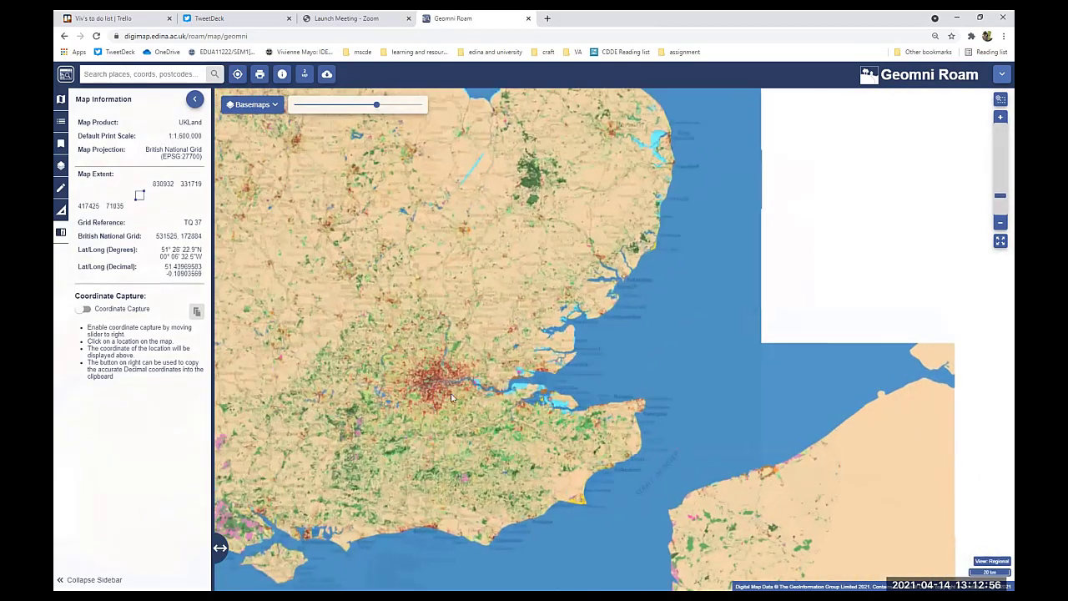
left_click_drag(445, 399, 463, 387)
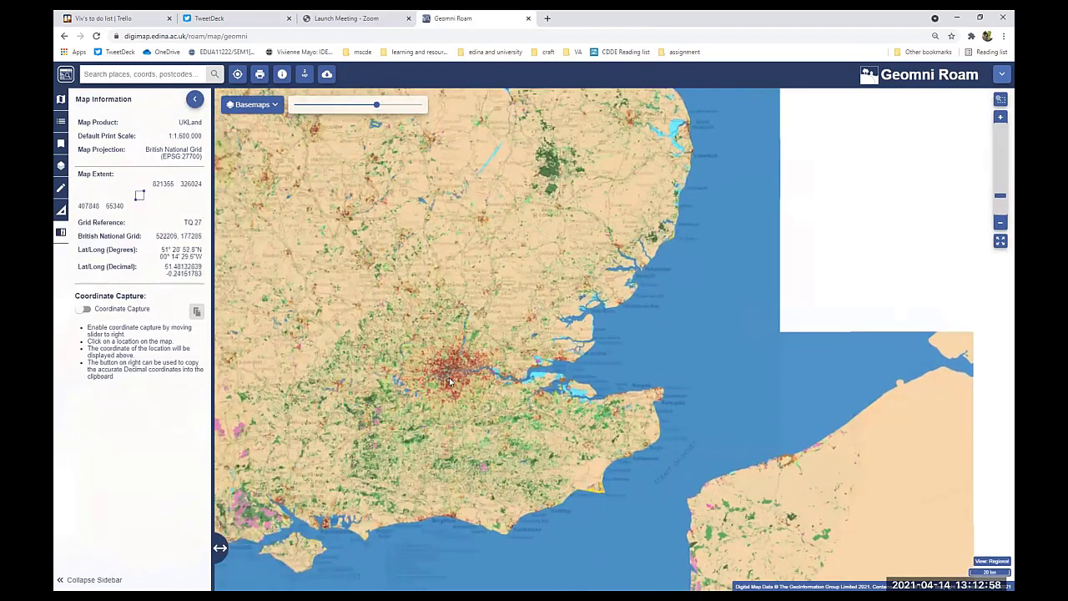
scroll(451, 381, "up", 2)
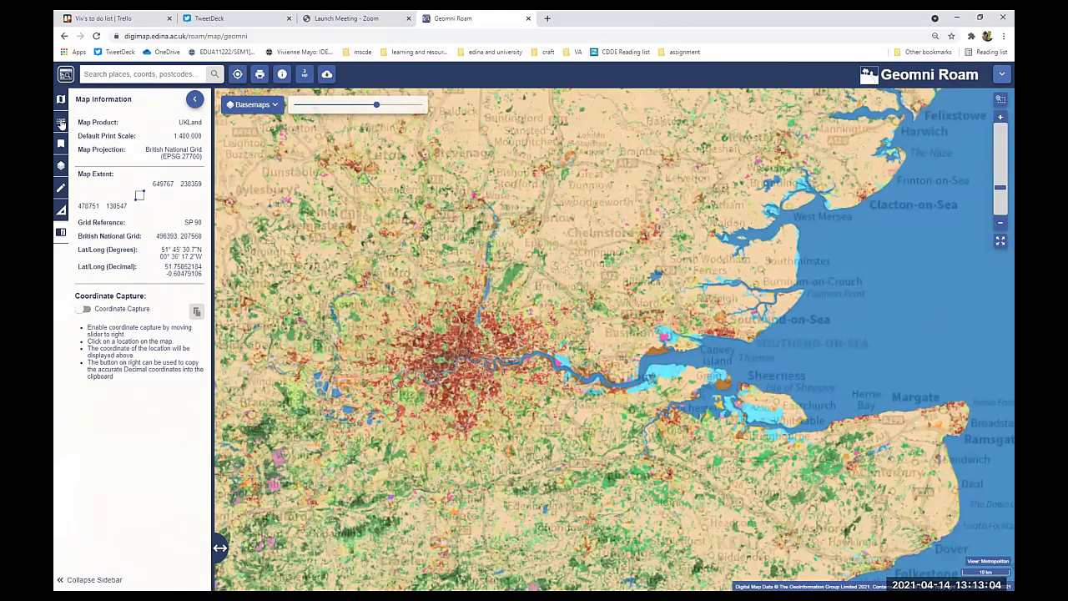
Step: Show the land-use legend, enable feature information, and zoom into south London
left_click(61, 124)
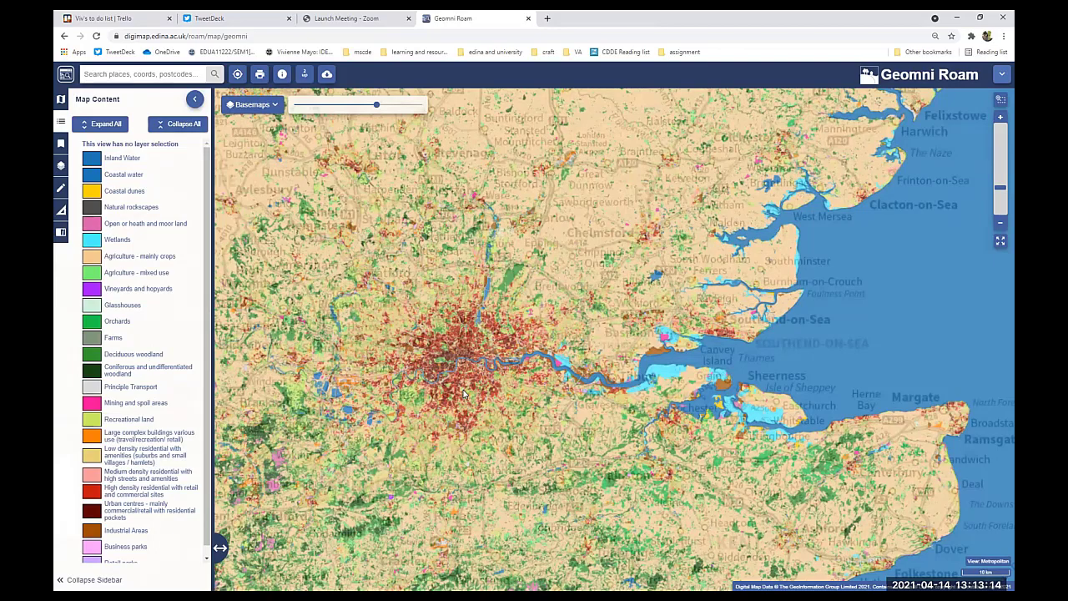
scroll(461, 391, "up", 3)
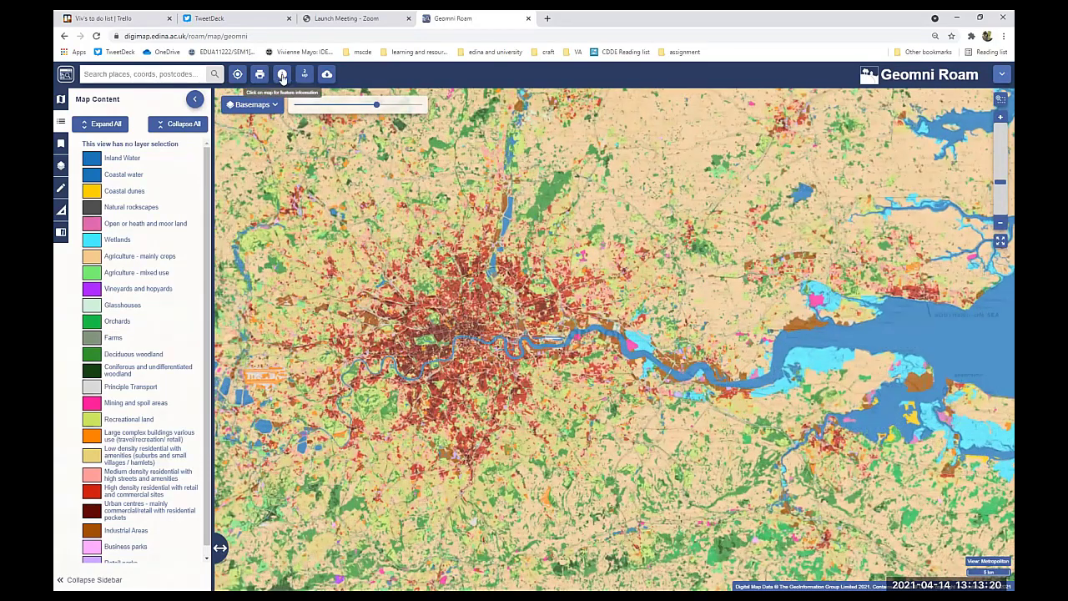
left_click(282, 75)
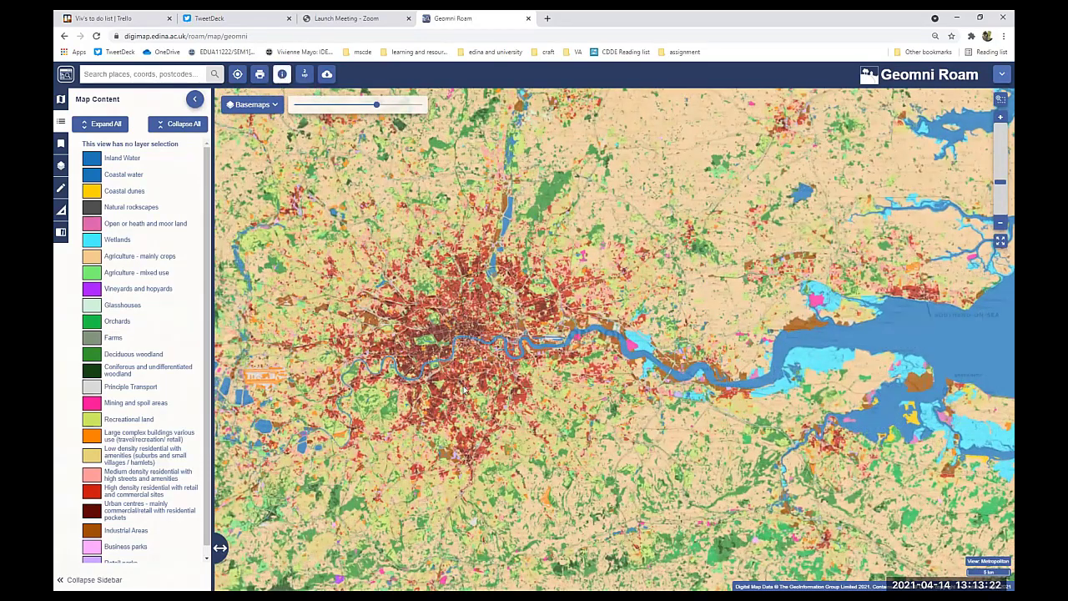
scroll(463, 389, "up", 2)
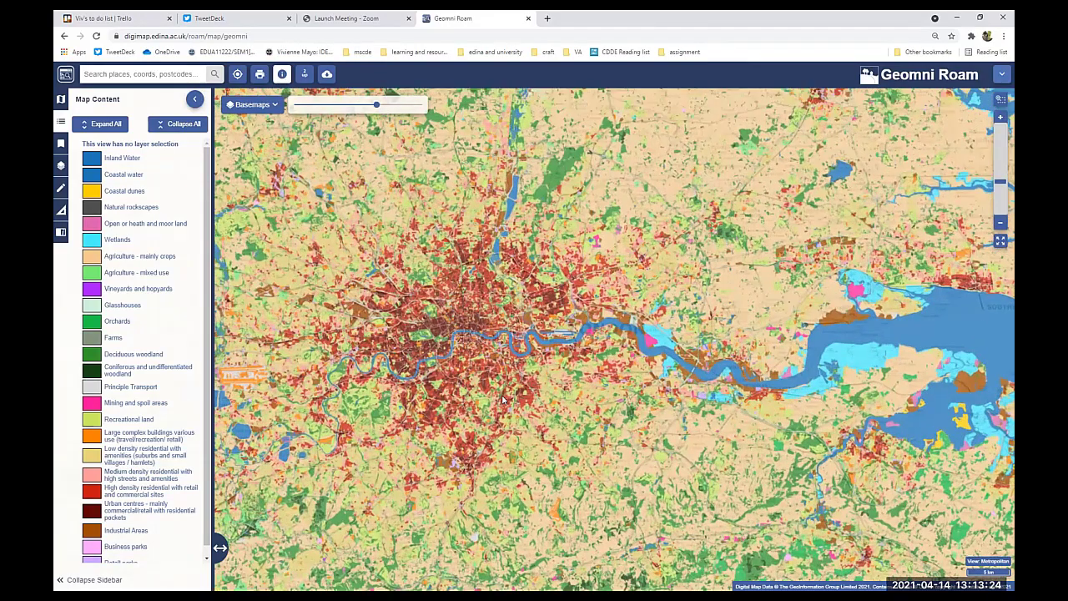
scroll(470, 320, "up", 1)
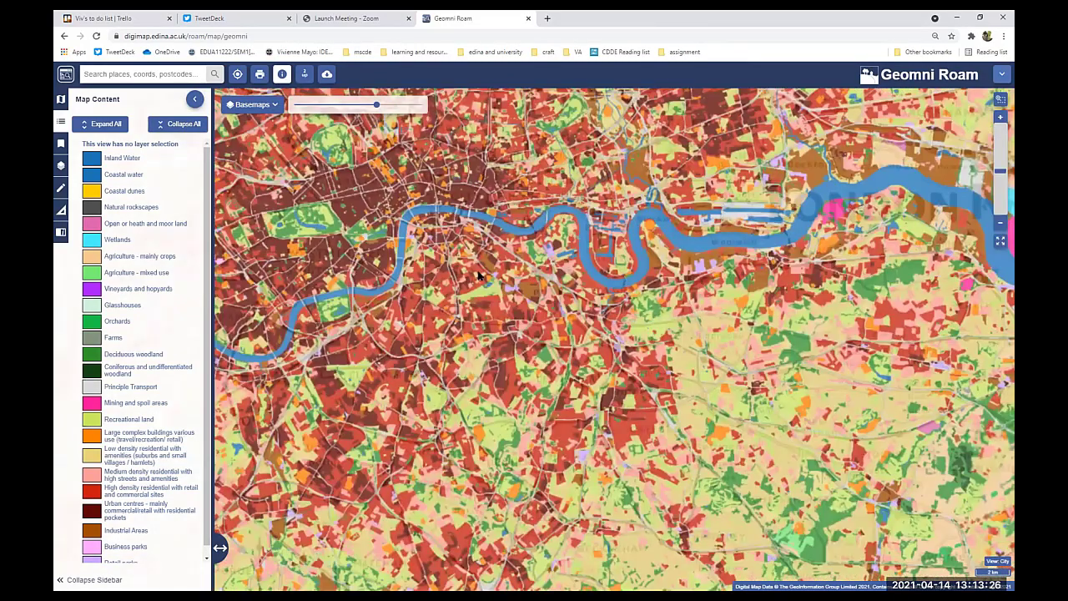
scroll(480, 274, "up", 1)
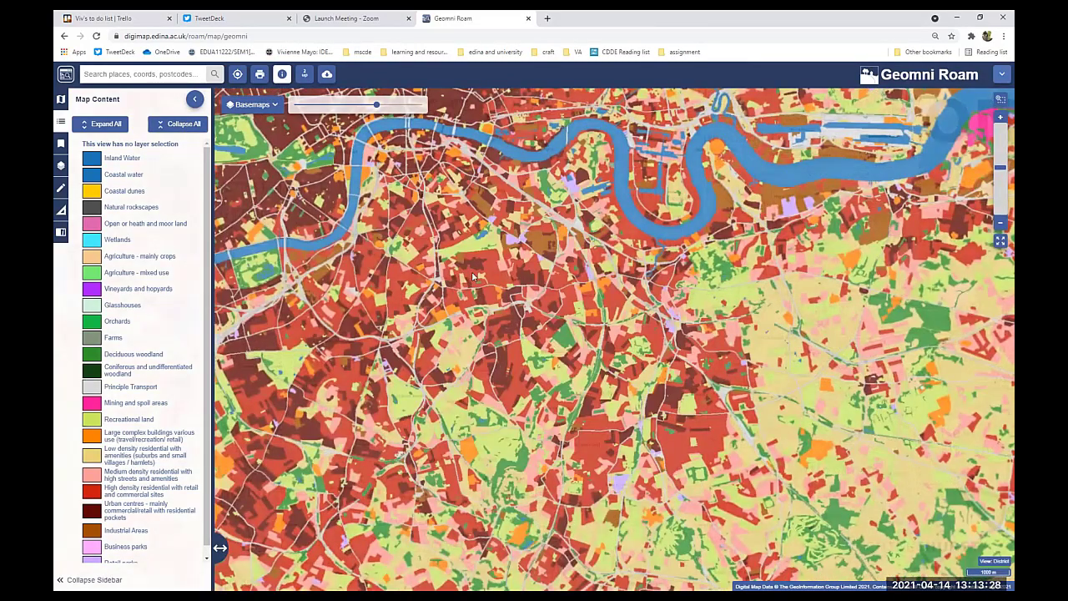
Step: Identify a red parcel as high density residential, then list the available basemaps
left_click(474, 276)
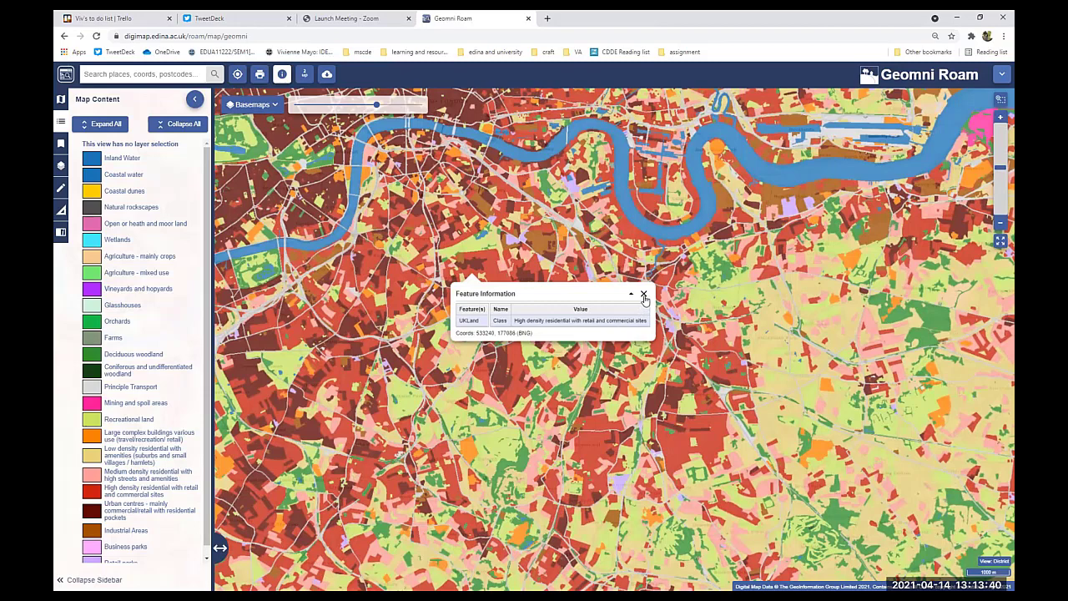
left_click(643, 296)
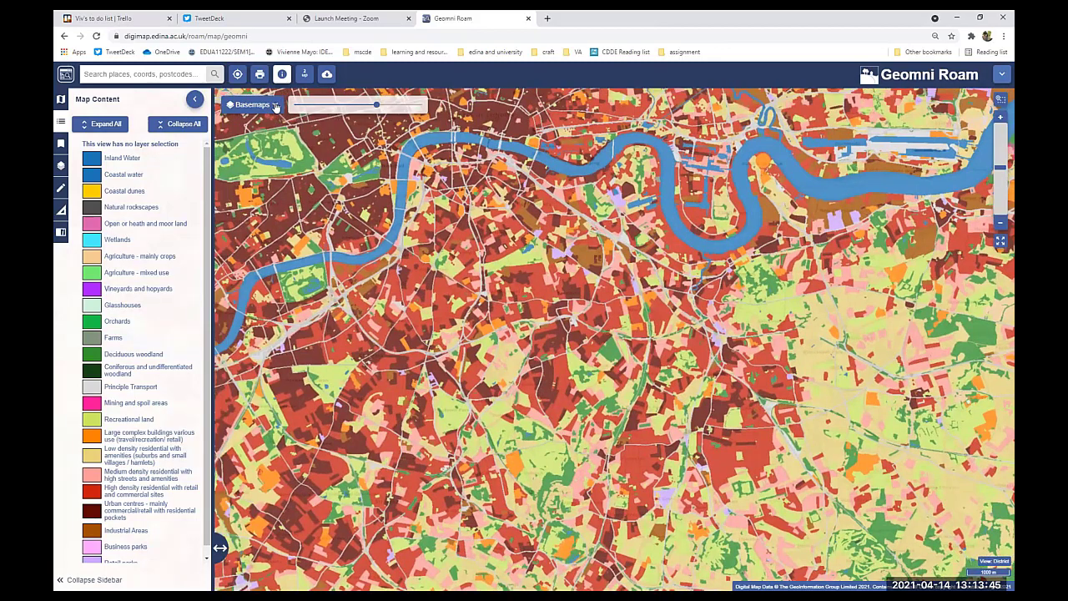
left_click(276, 105)
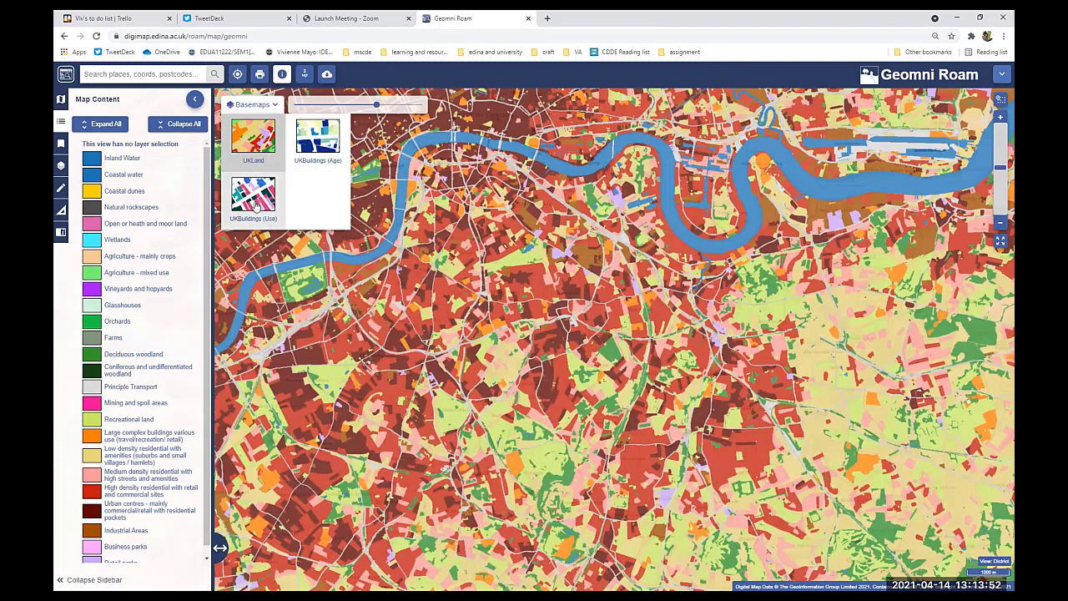
Step: Switch to UKBuildings (Age), zoom into Holborn, and inspect a modern office building's details
left_click(320, 146)
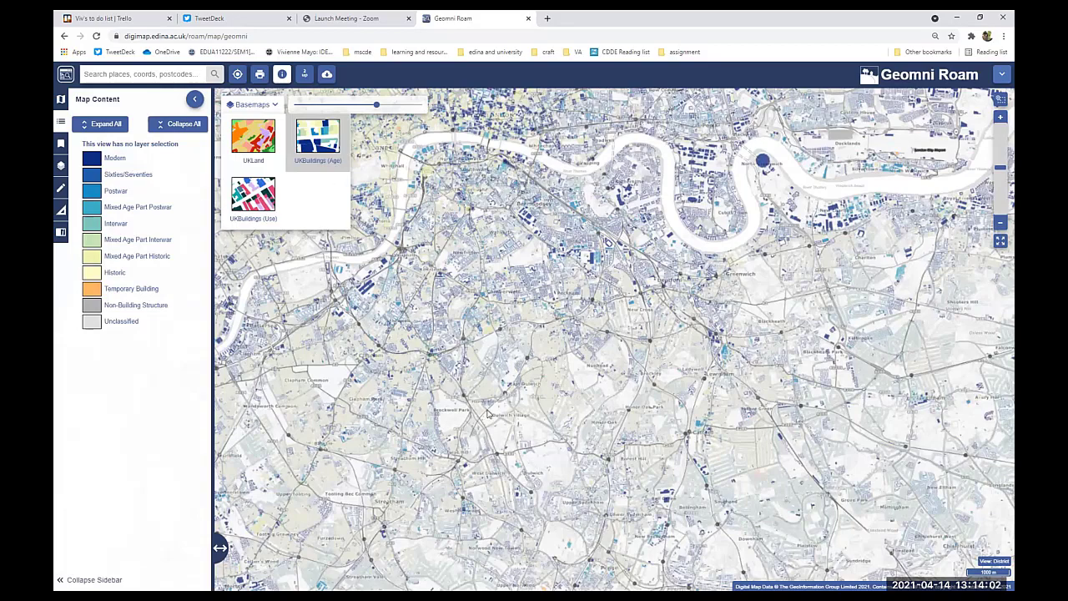
key("Up")
key("Up")
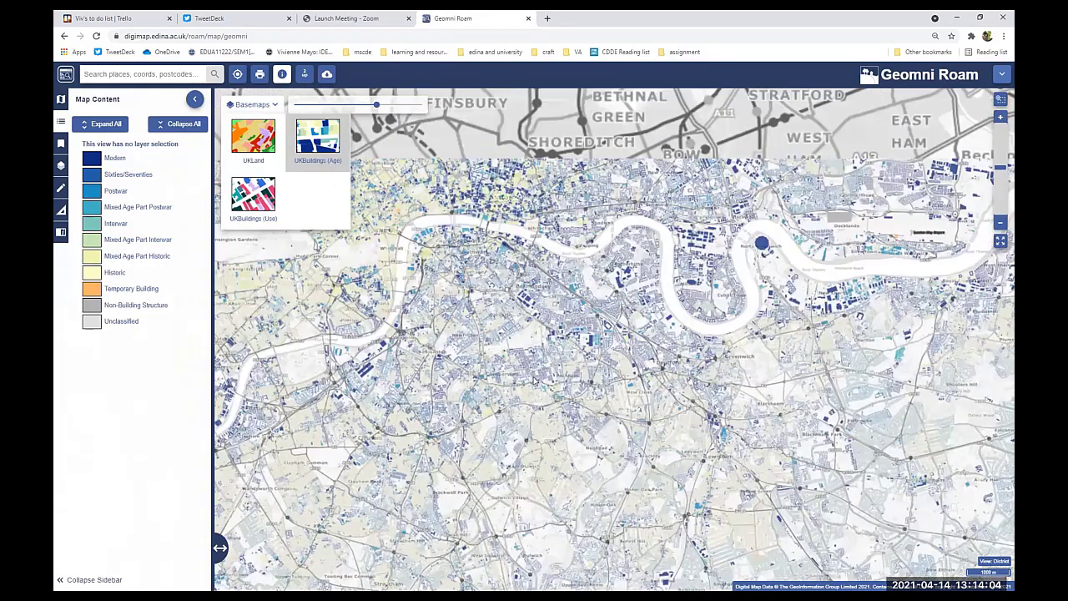
key("Up")
key("Up")
key("Left")
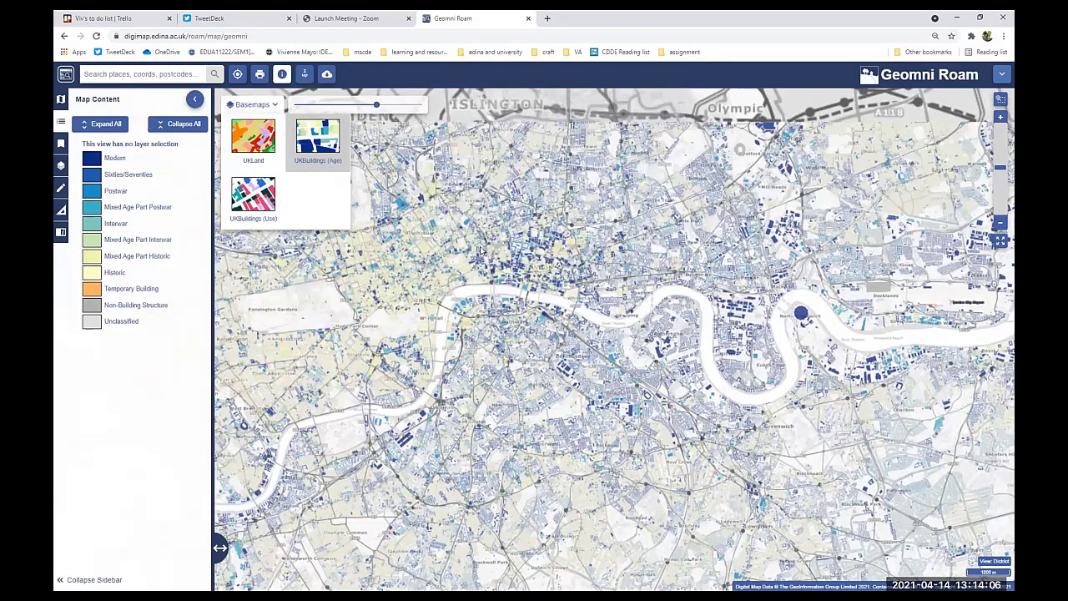
scroll(482, 250, "up", 2)
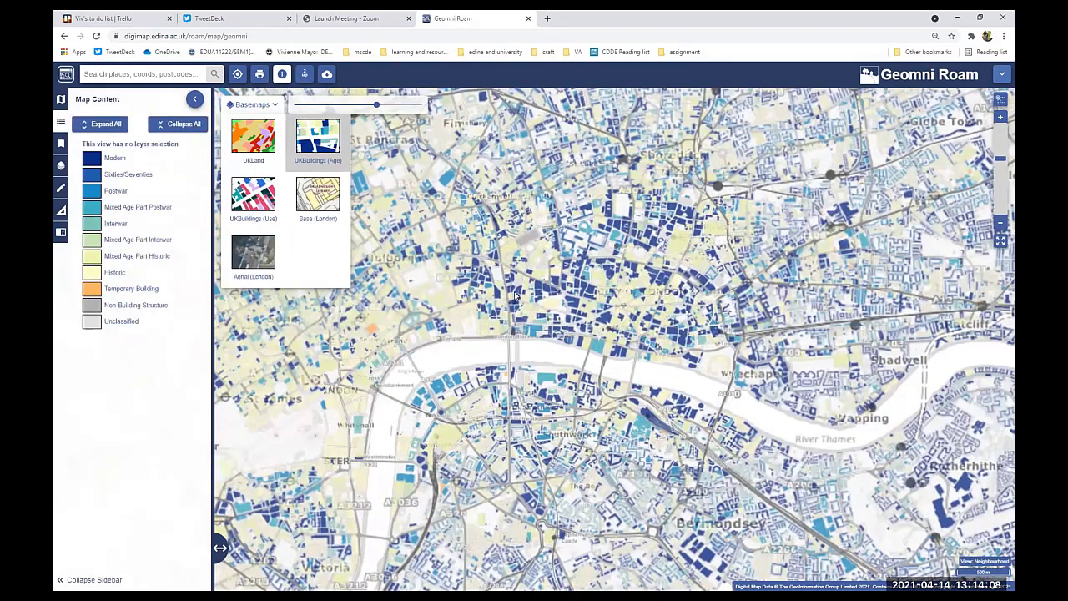
scroll(516, 296, "up", 3)
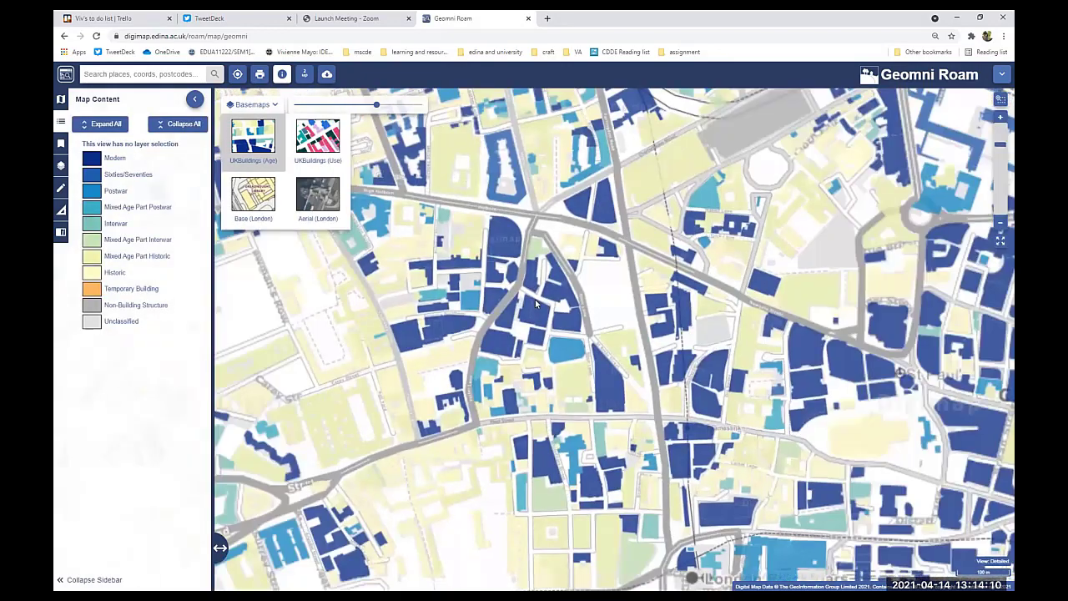
scroll(535, 304, "up", 2)
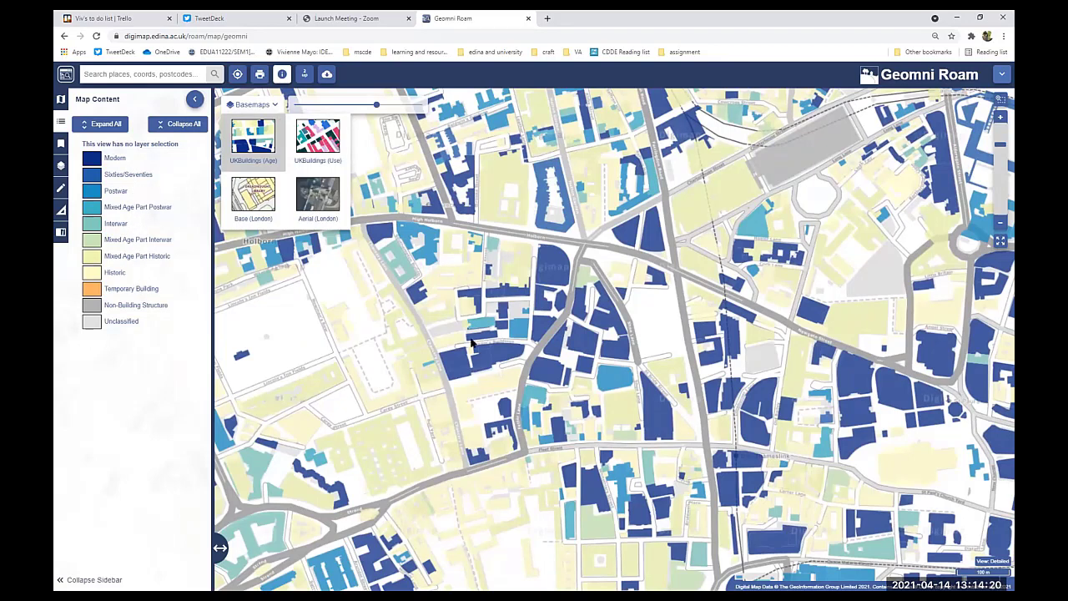
left_click(454, 364)
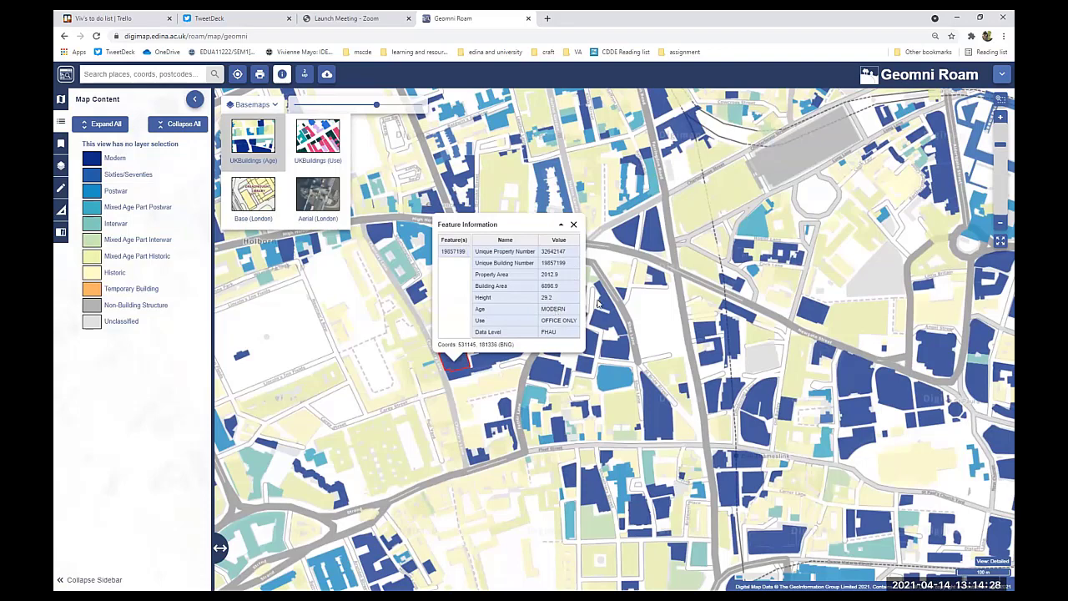
left_click(573, 224)
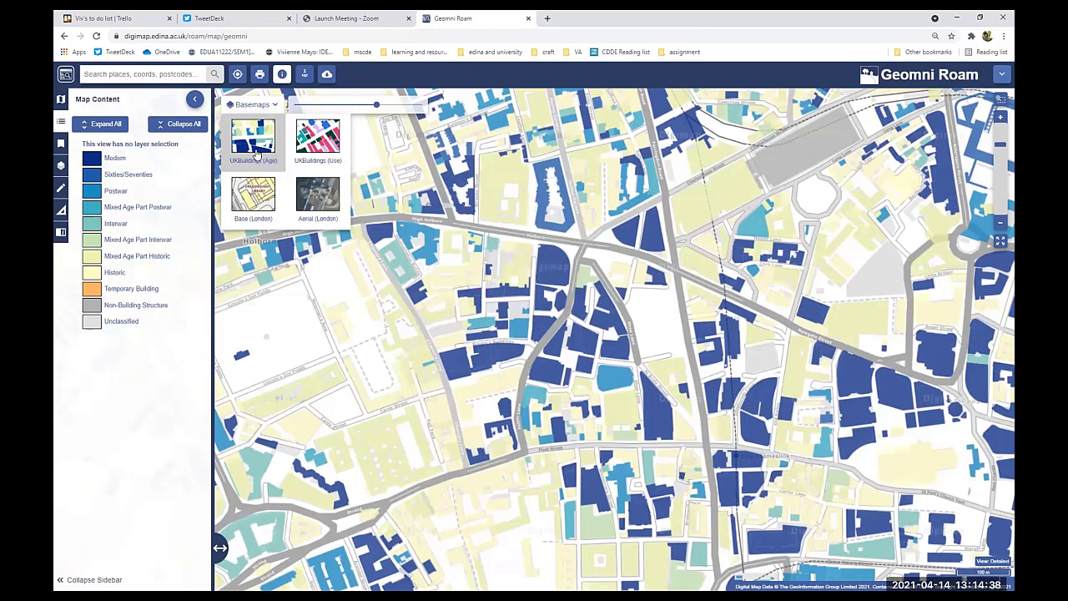
Step: Switch the basemap to UKBuildings (Use) and inspect a historic religious building's details
left_click(332, 169)
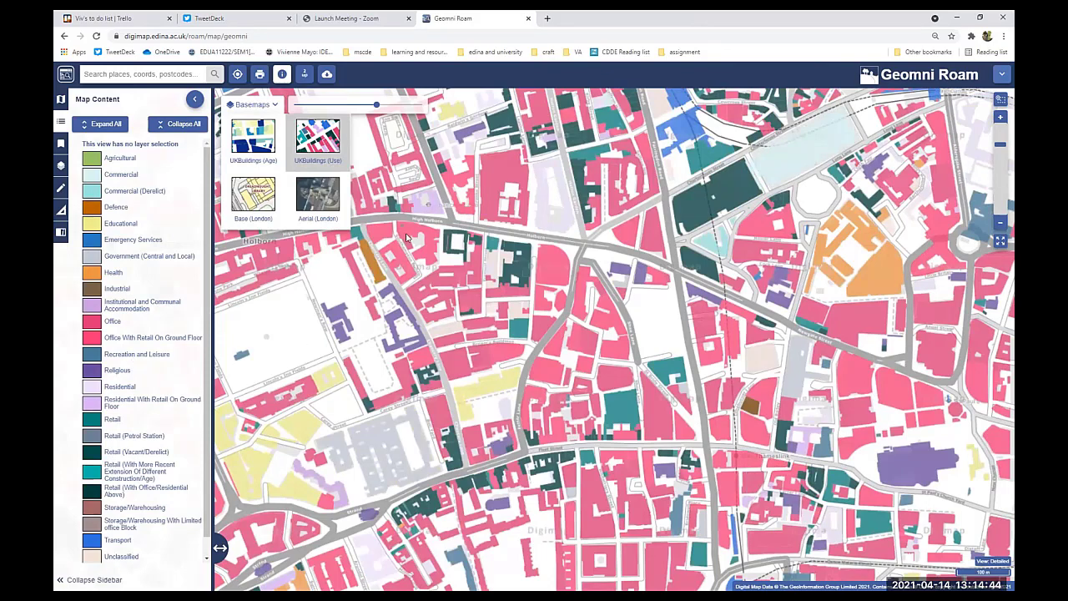
left_click(332, 316)
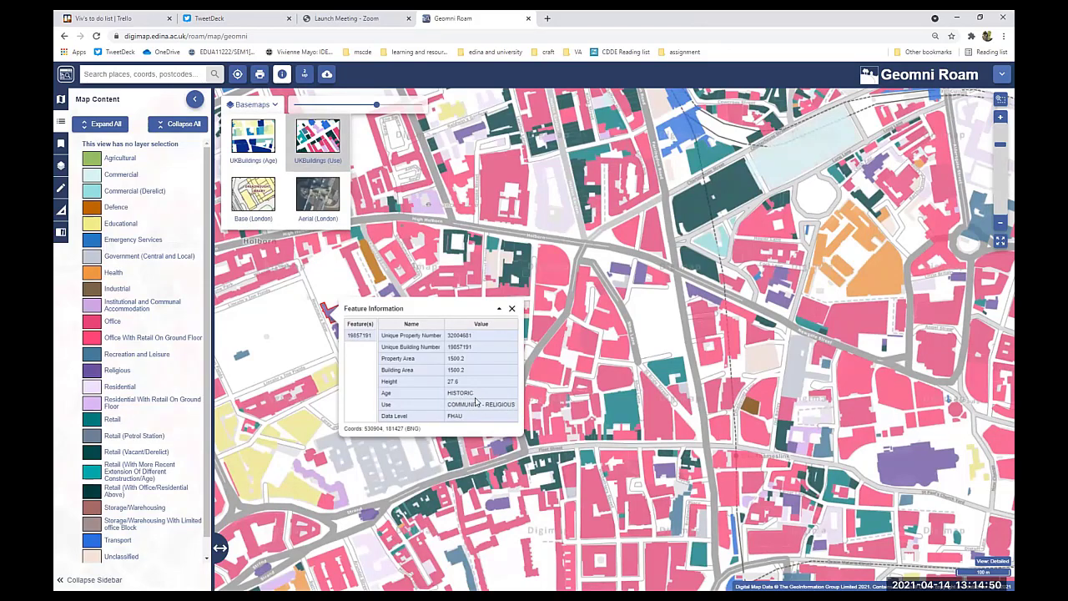
left_click(512, 309)
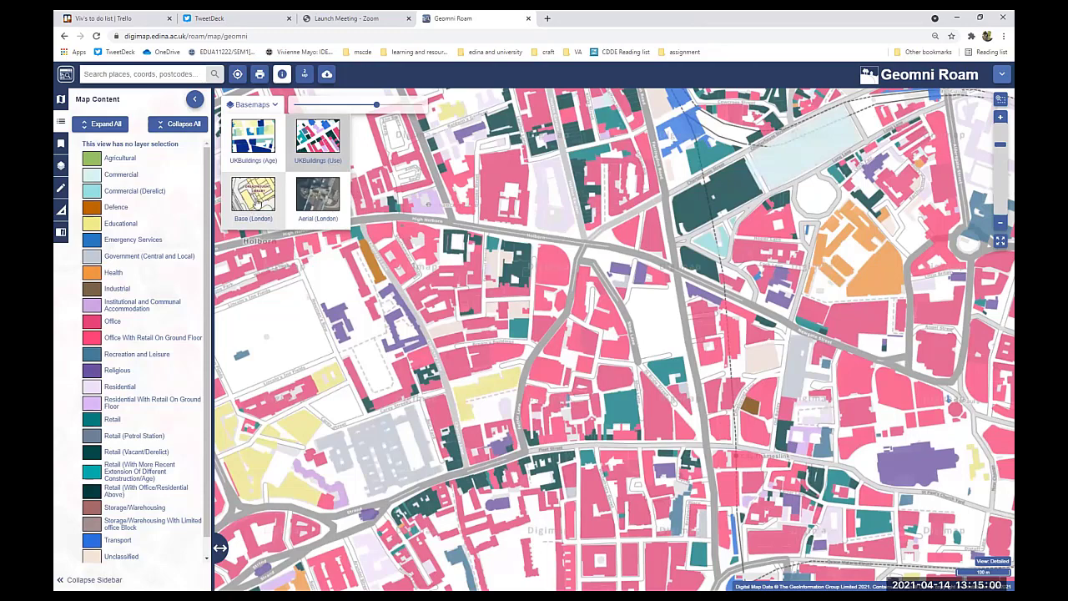
Step: Review the Base (London) legend groups, then show Aerial (London) in a 2-up view
left_click(256, 204)
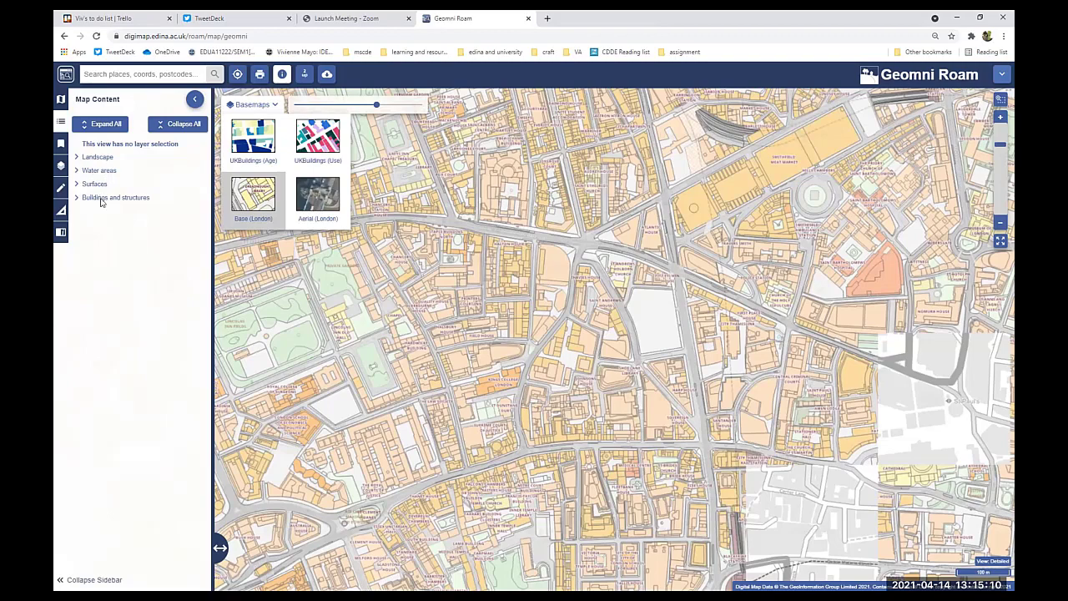
left_click(101, 200)
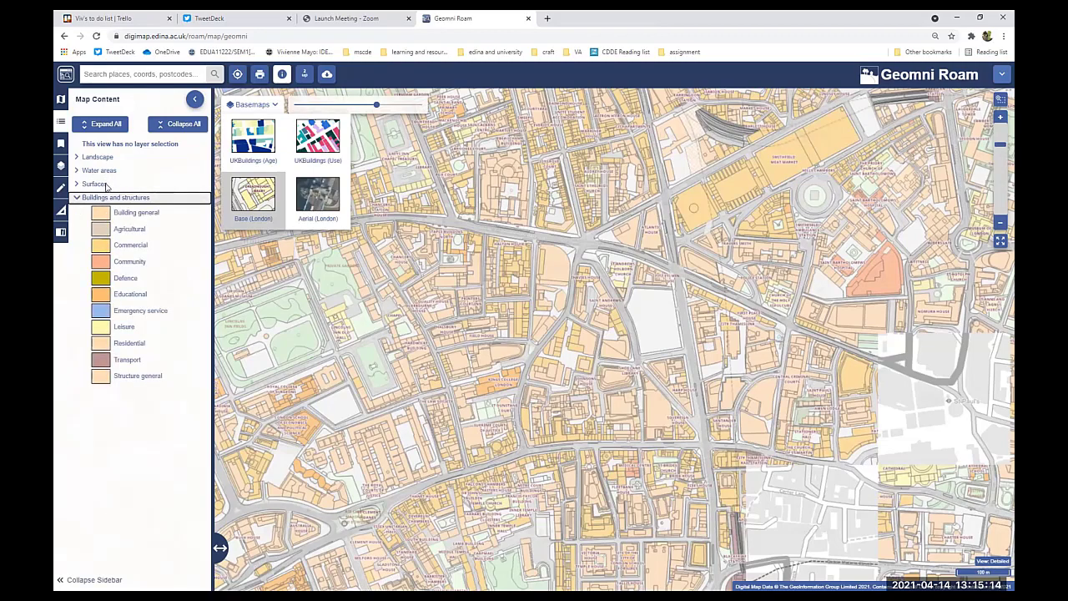
left_click(95, 183)
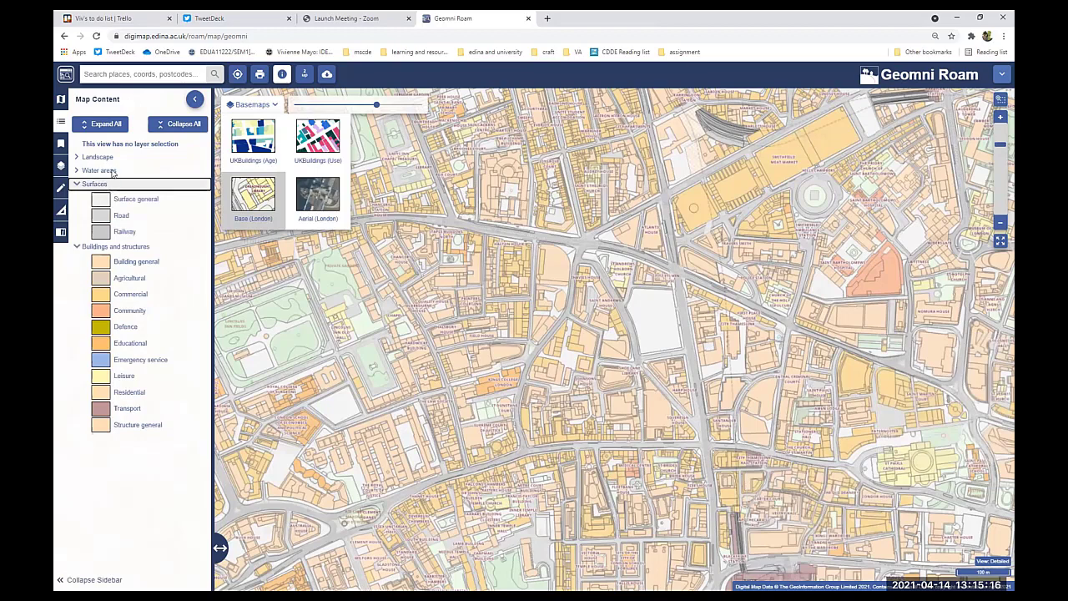
left_click(113, 172)
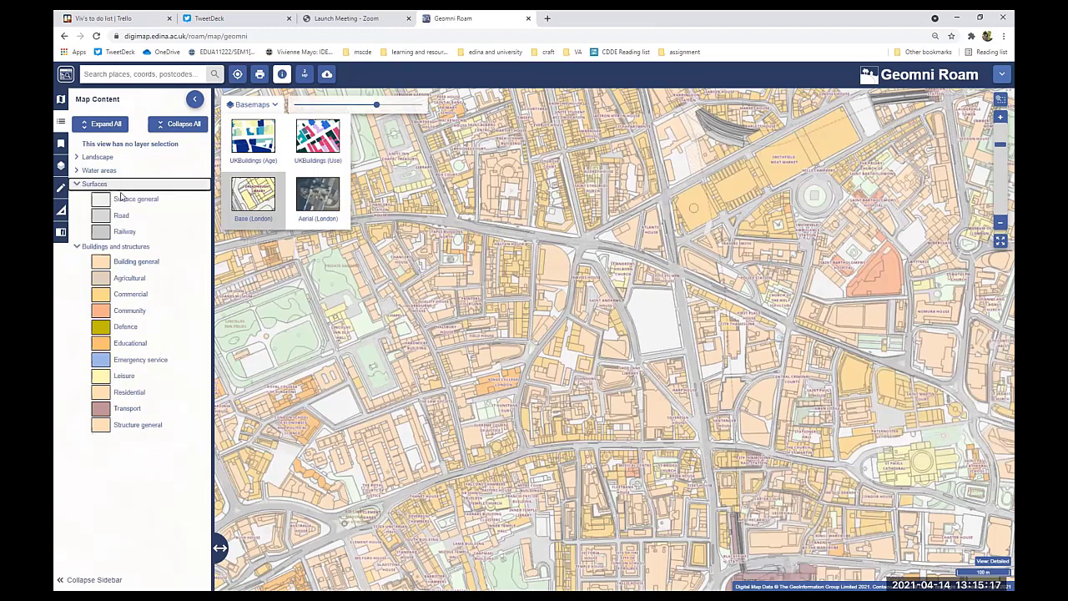
left_click(326, 204)
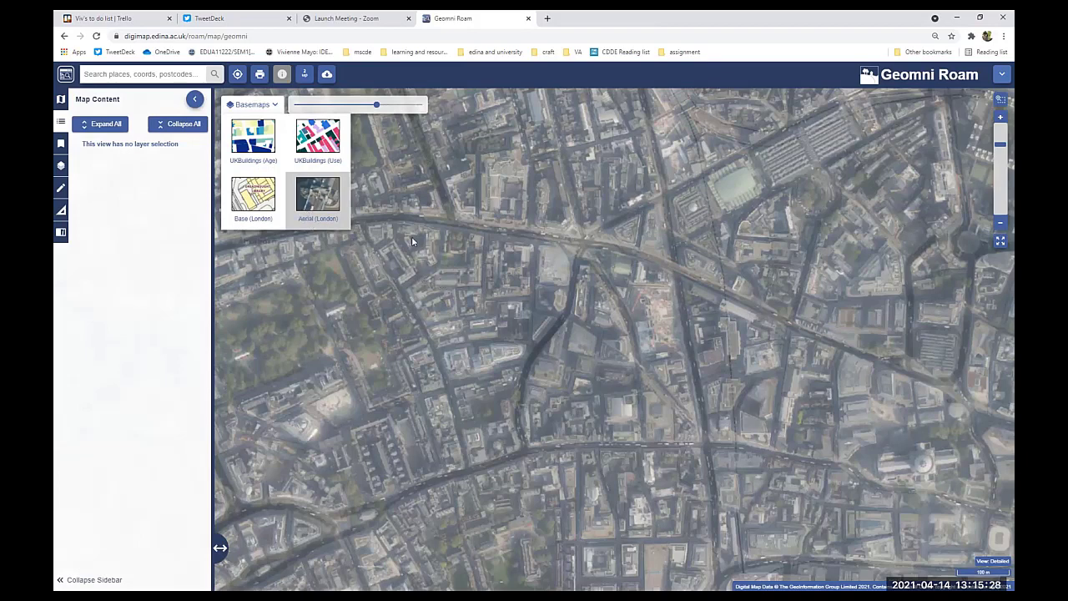
left_click(305, 77)
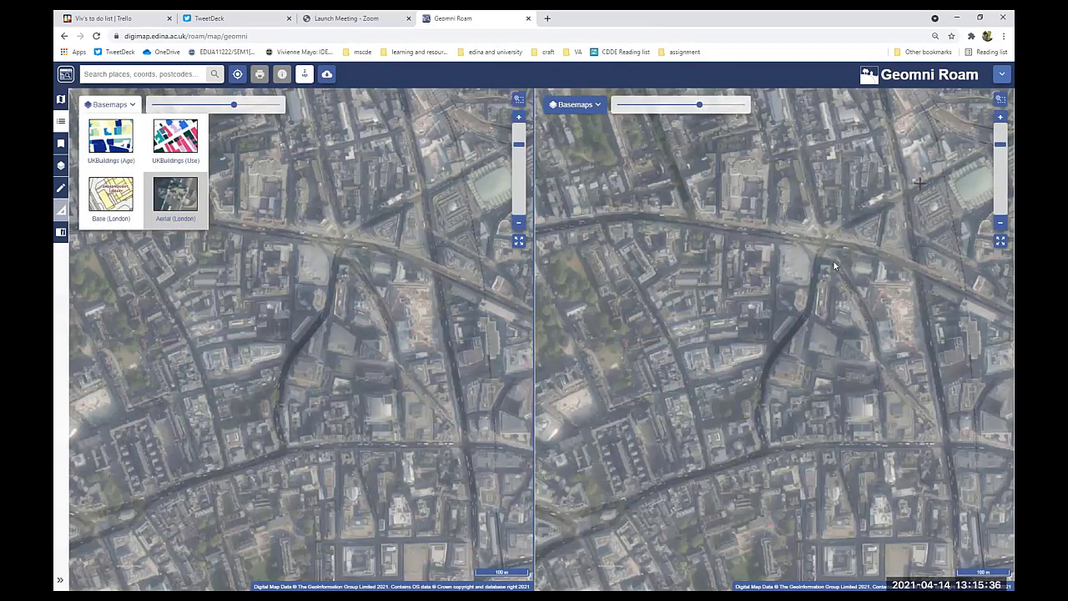
Step: Set the left pane's basemap to UKBuildings (Age) beside the Aerial (London) pane
left_click(598, 106)
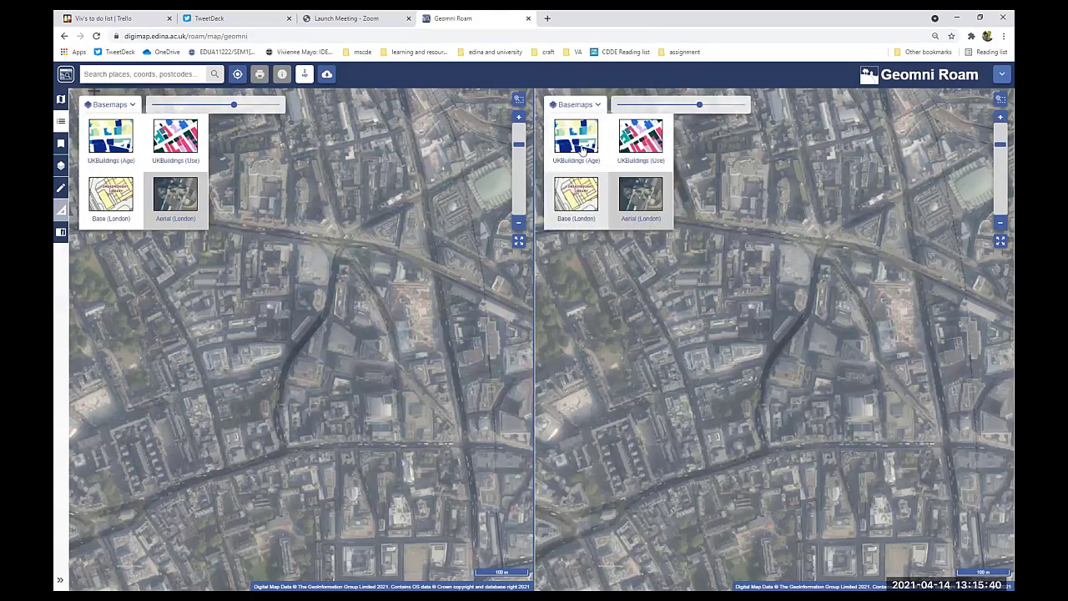
left_click(581, 143)
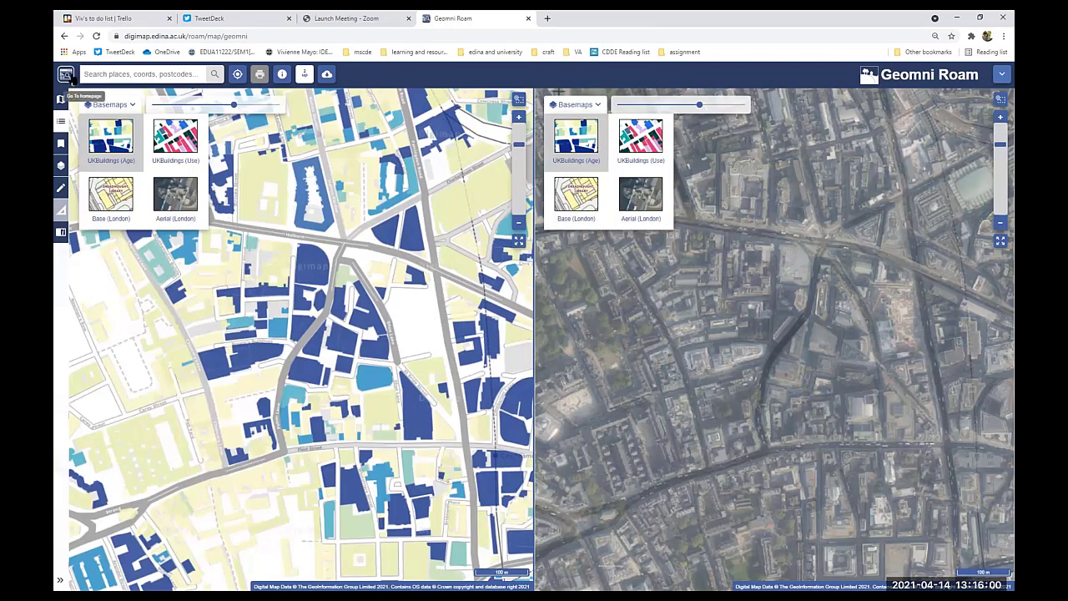
Step: Go via the Digimap home page and Geomni tab to Geomni Data Download
left_click(66, 75)
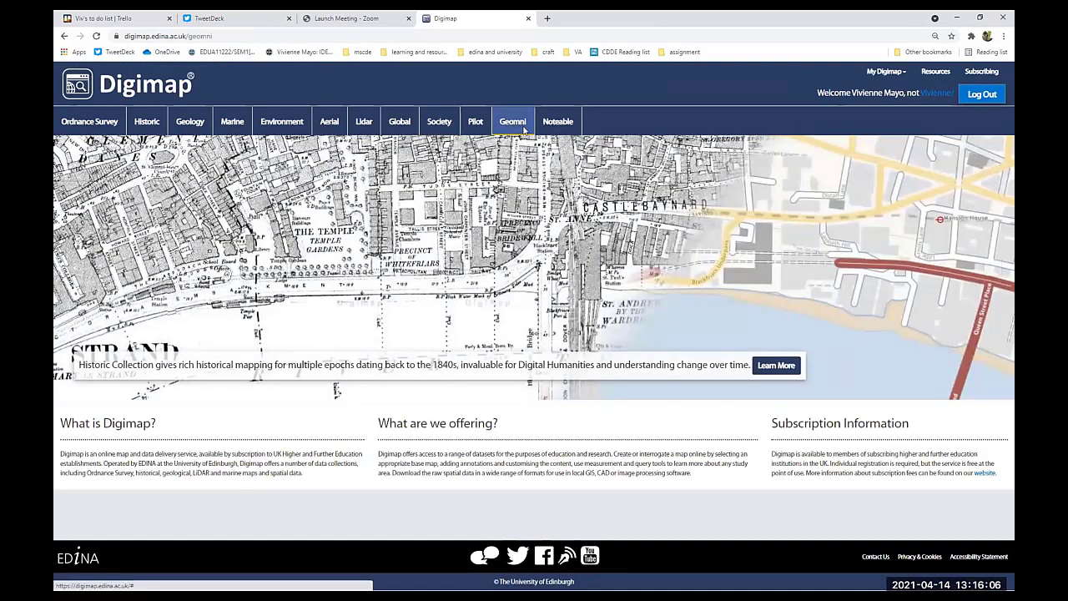
left_click(525, 127)
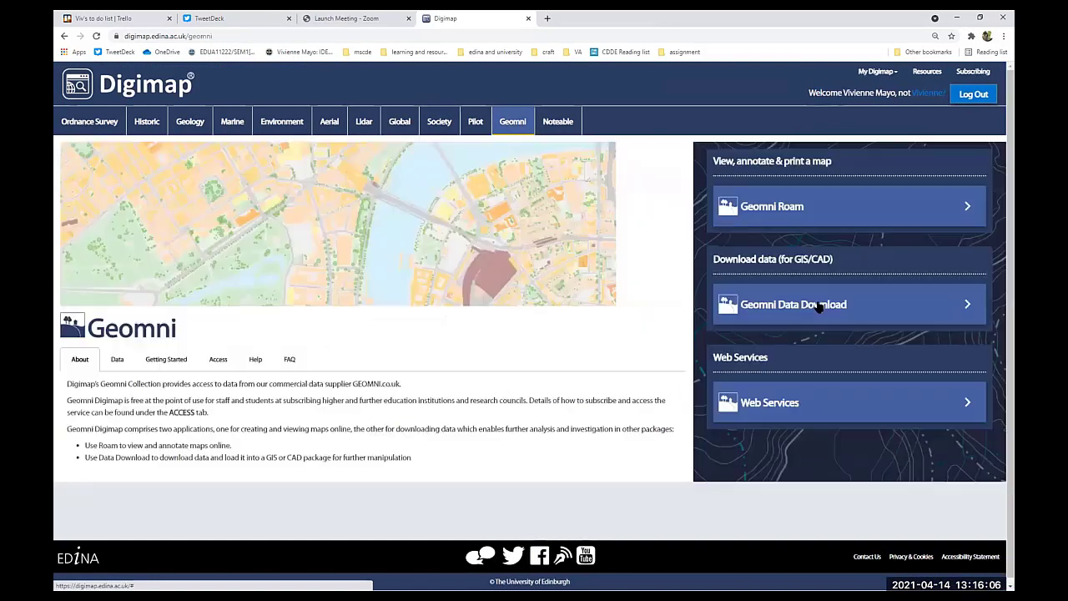
left_click(822, 306)
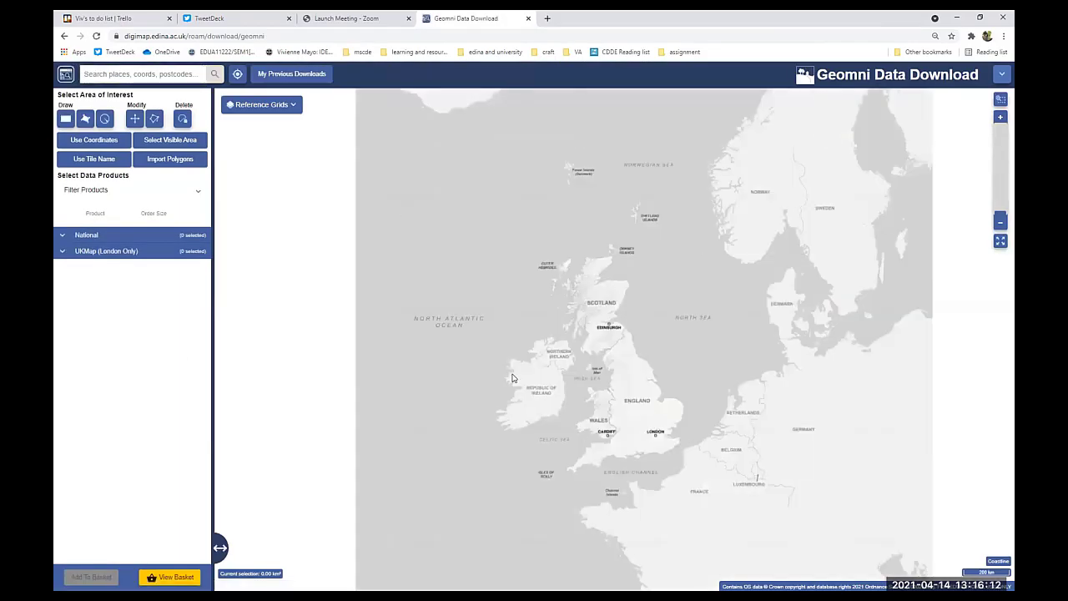
Step: Search for Croydon and zoom to street level around East Croydon station
left_click_drag(645, 435, 444, 348)
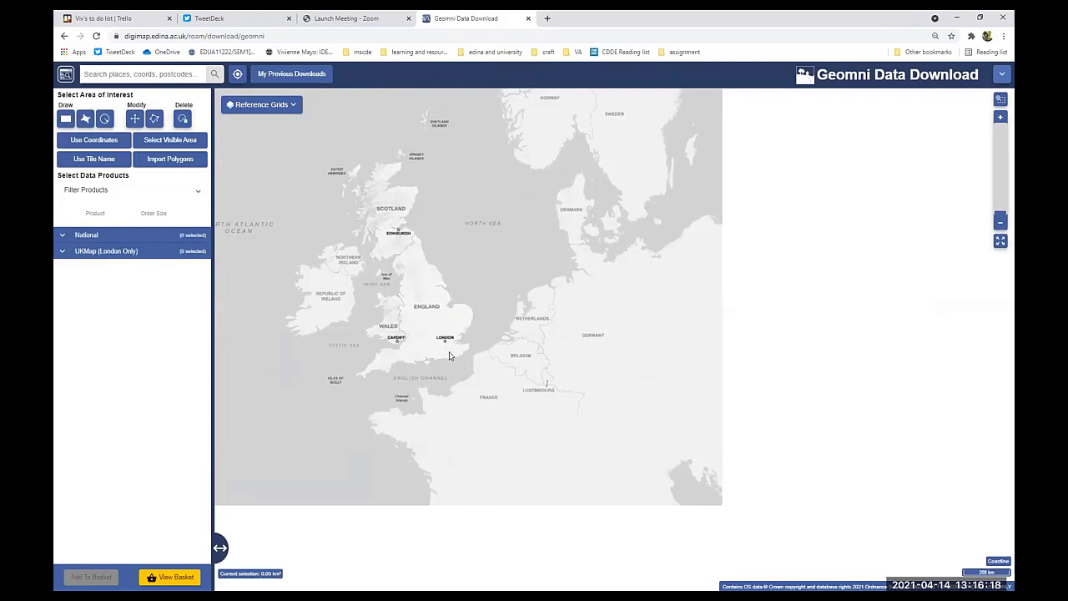
left_click(170, 75)
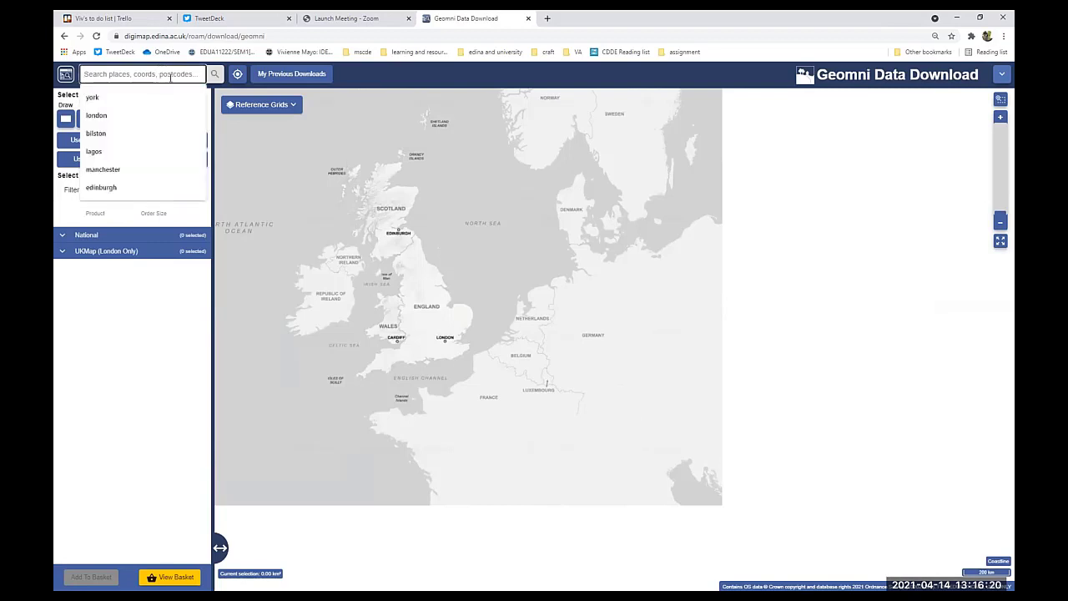
type("cf")
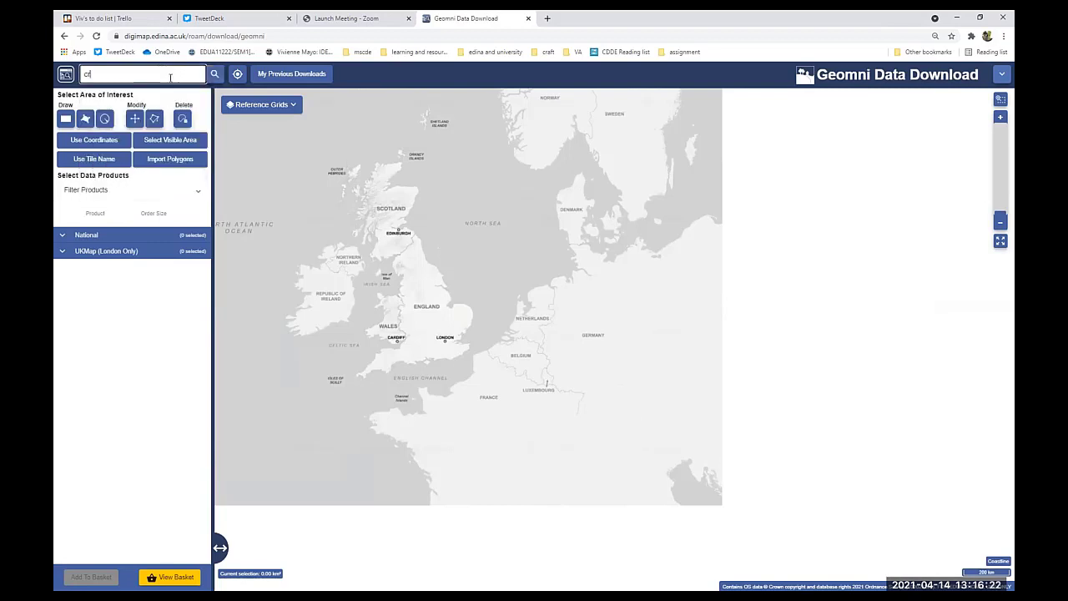
type("oydon")
left_click(215, 73)
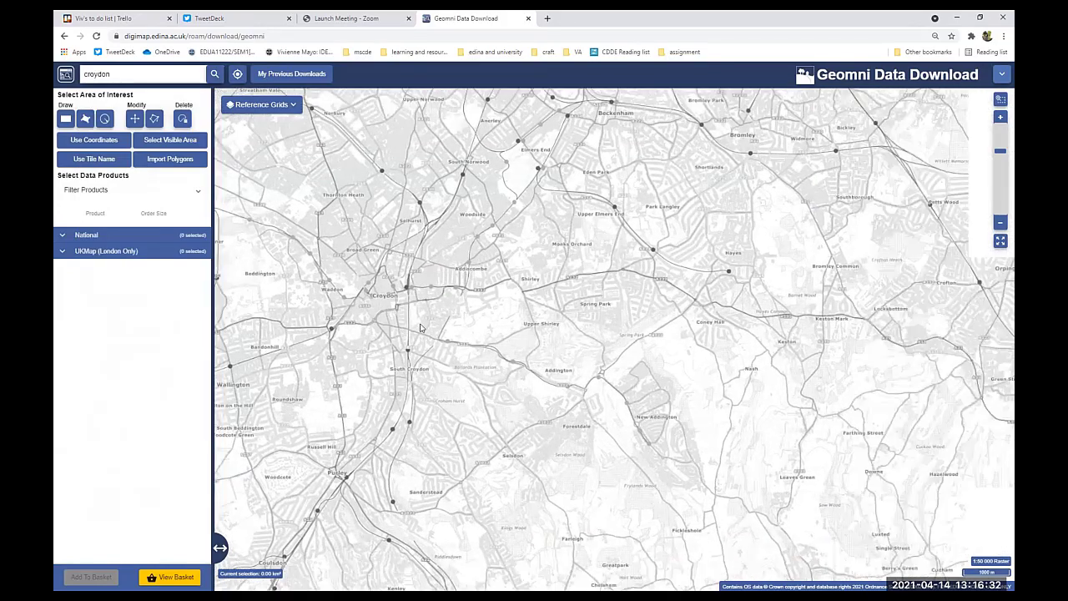
scroll(457, 309, "up", 3)
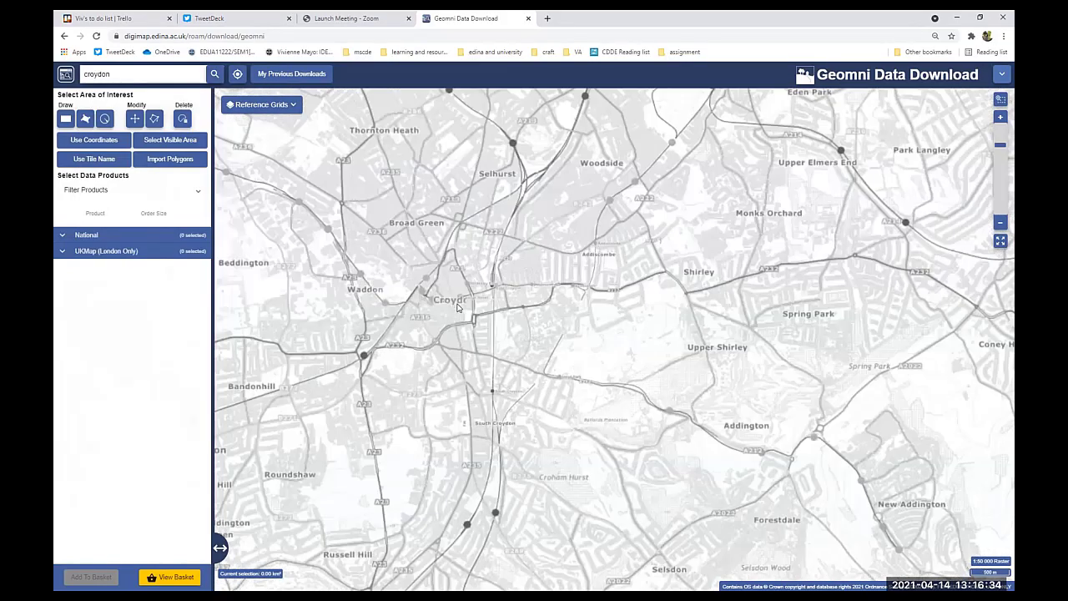
scroll(464, 328, "up", 2)
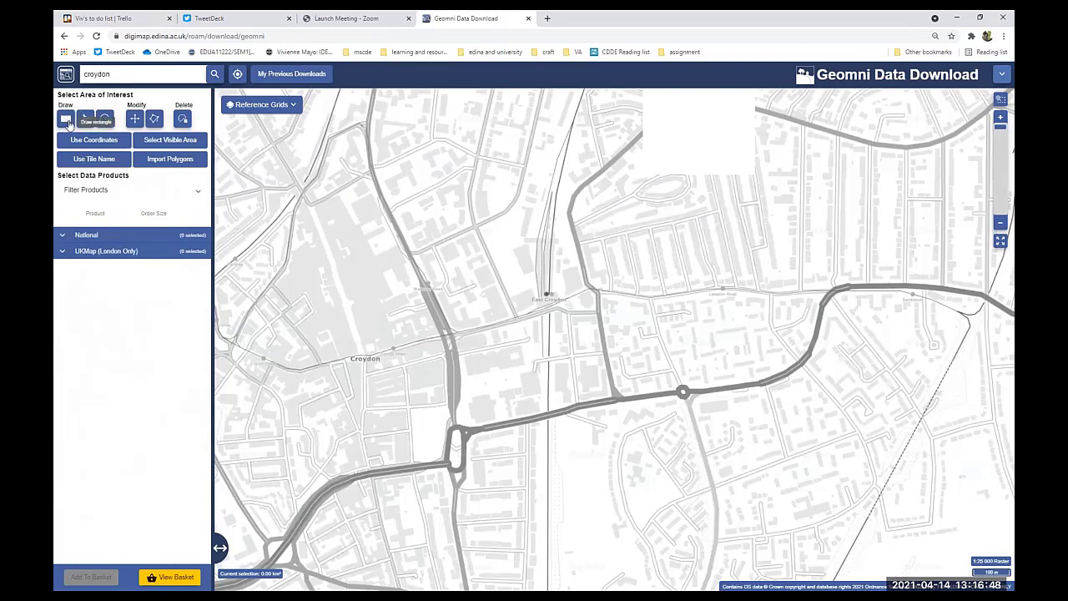
Step: Draw a rectangular area of interest around East Croydon
left_click(67, 120)
left_click(407, 240)
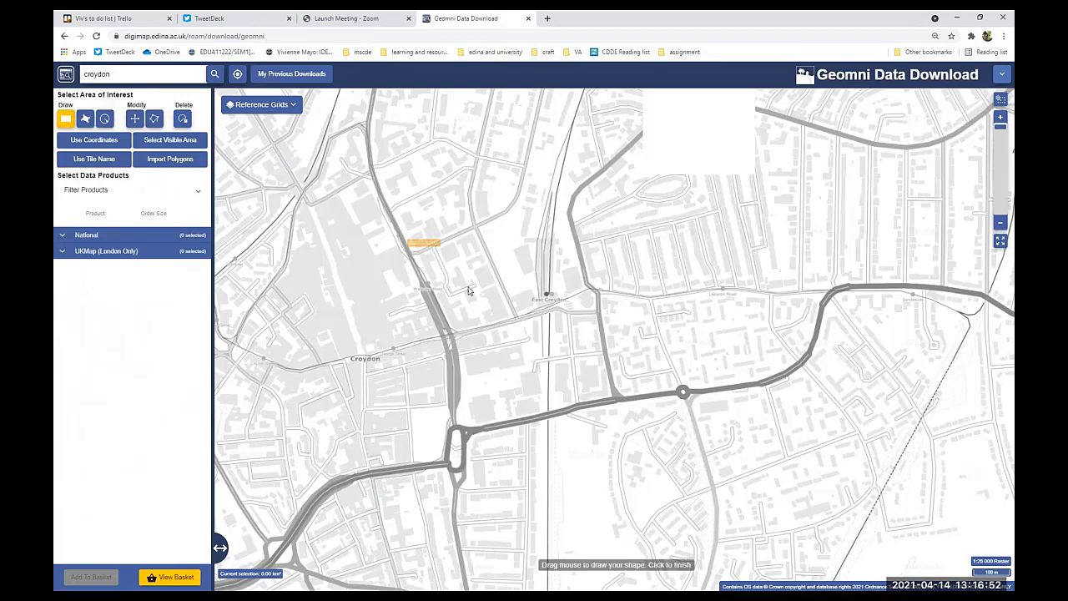
left_click(552, 354)
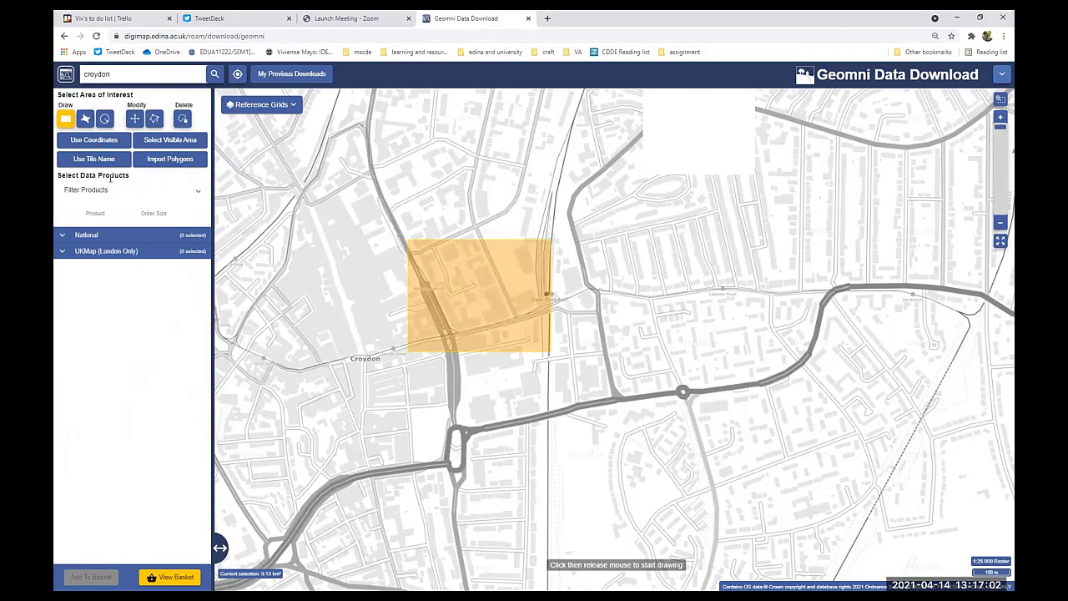
Step: Add National UKBuildings and UKMap (London Only) Aerial Imagery for the area to the basket
left_click(68, 237)
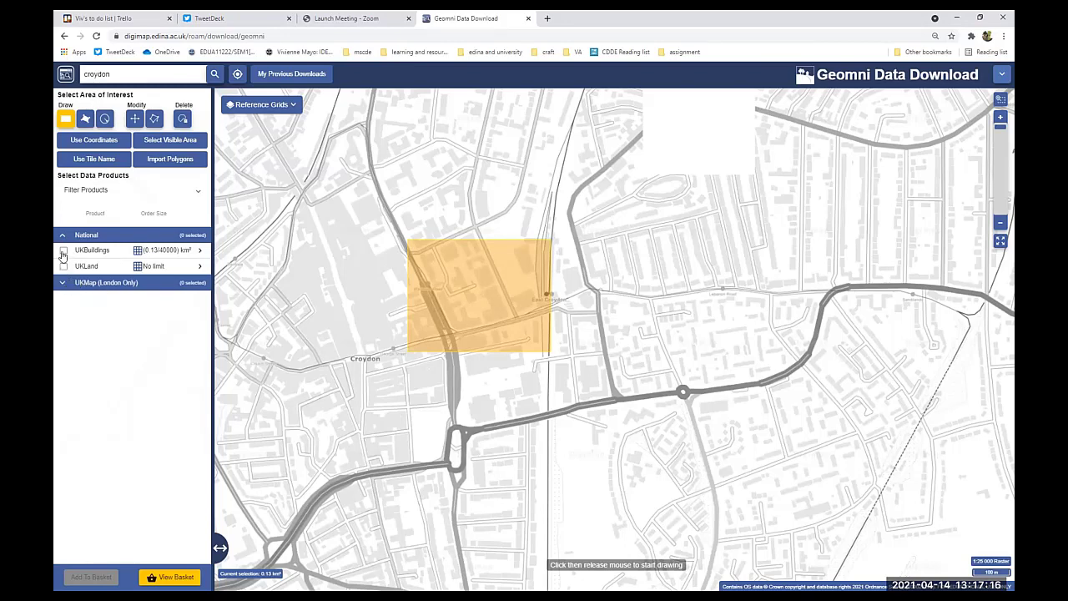
left_click(63, 251)
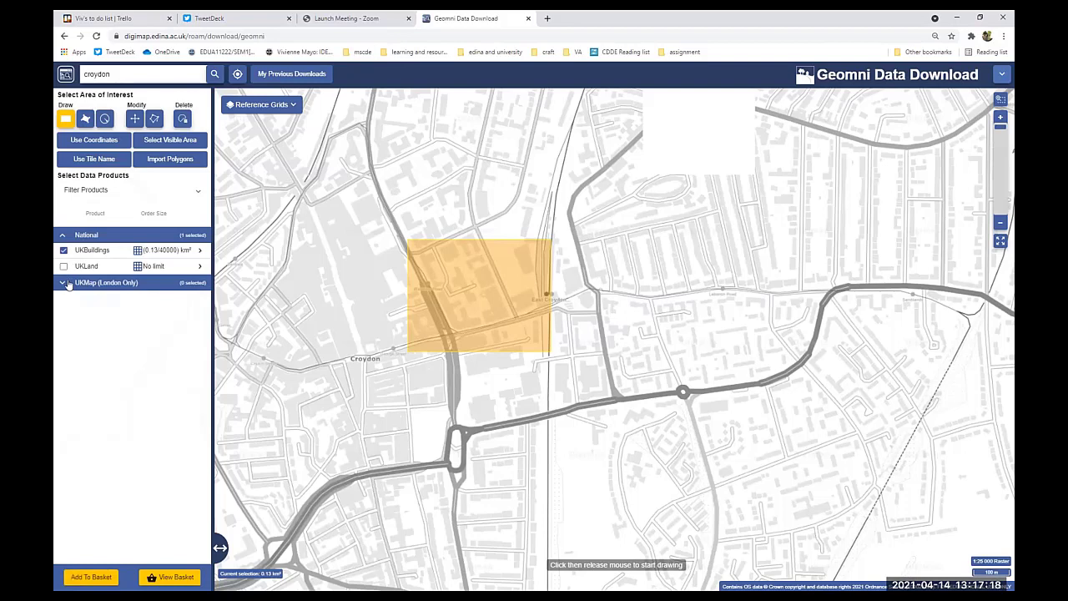
left_click(64, 284)
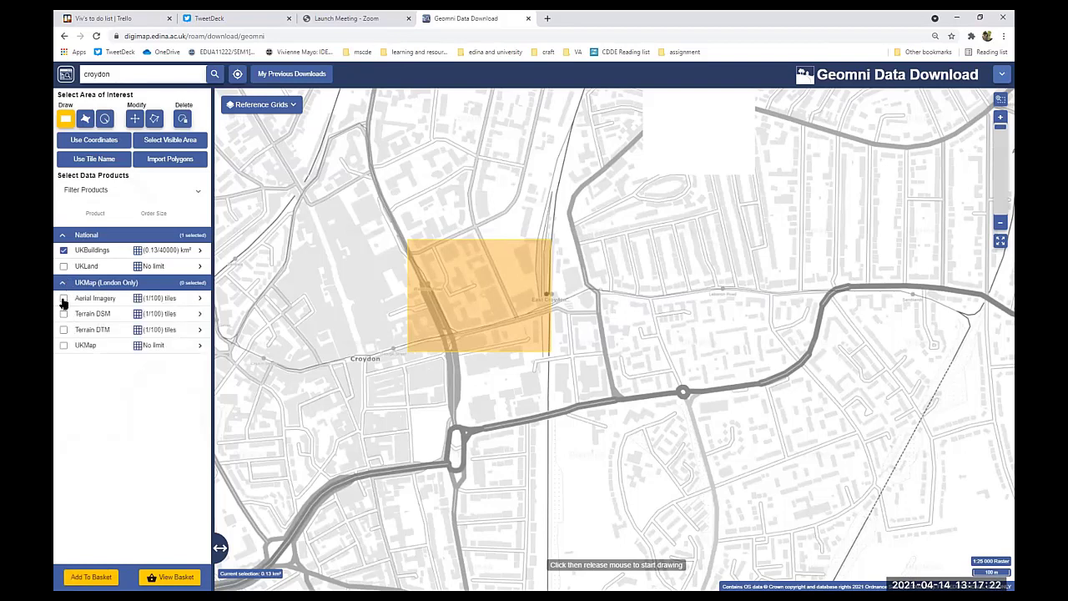
left_click(64, 299)
left_click(89, 577)
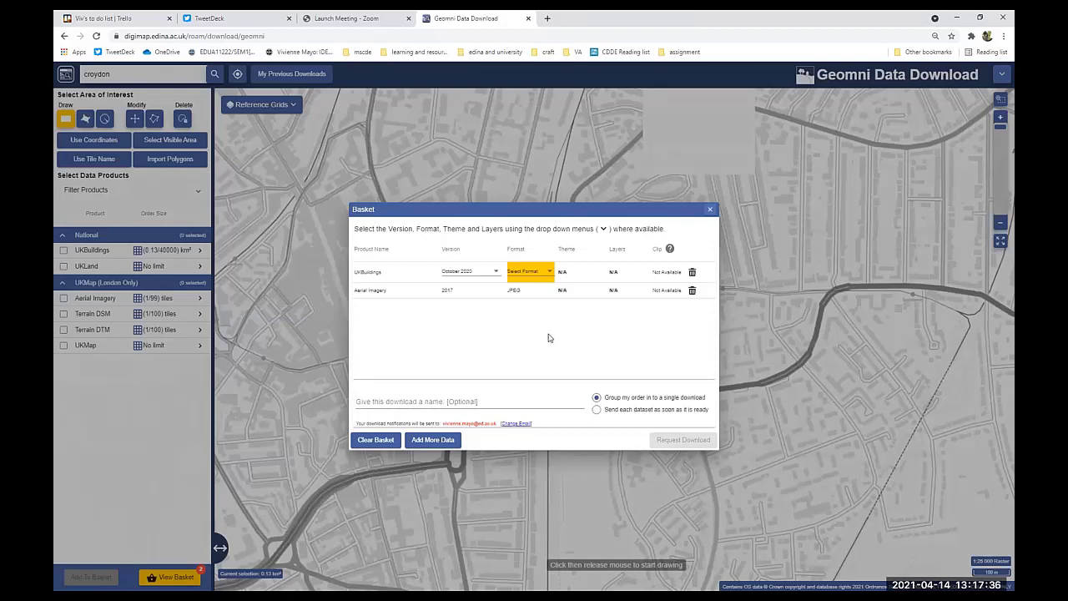
Step: Set the basket's UKBuildings item to February 2020 in SHAPE format and close the basket
left_click(496, 274)
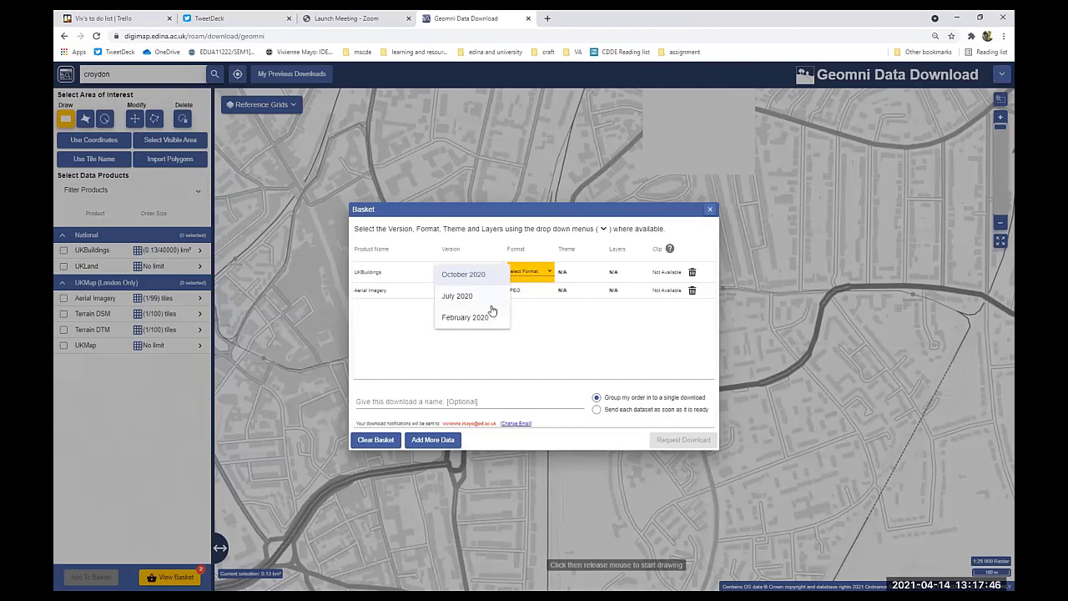
left_click(493, 318)
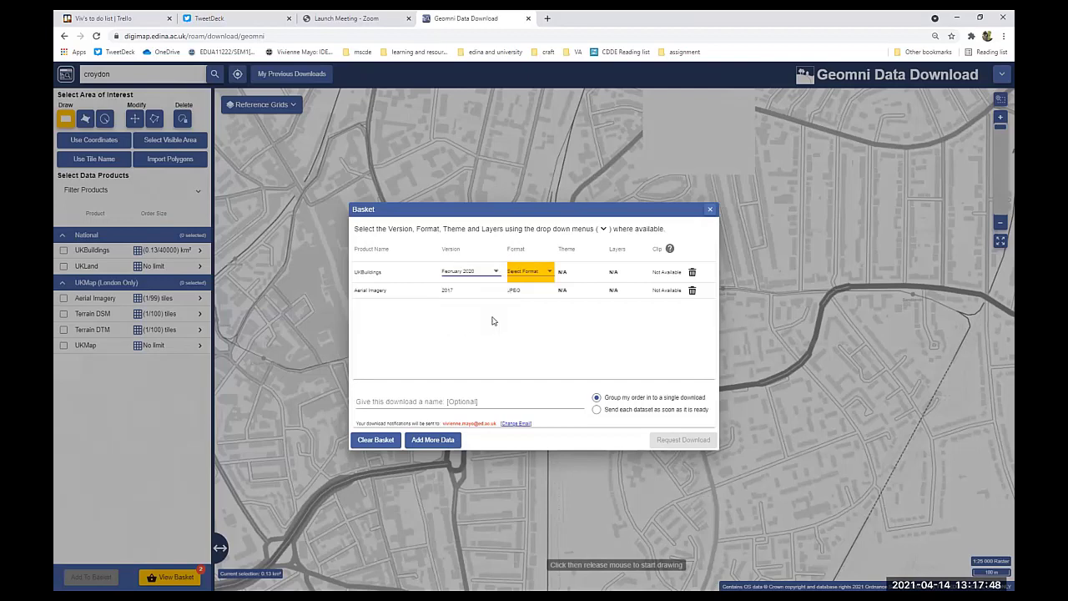
left_click(554, 276)
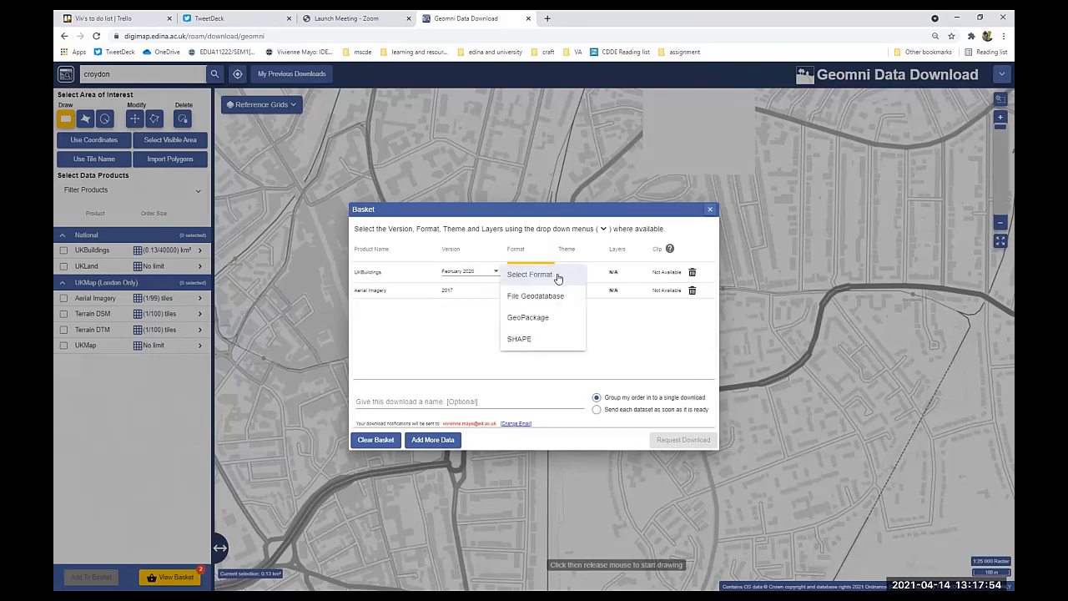
left_click(566, 341)
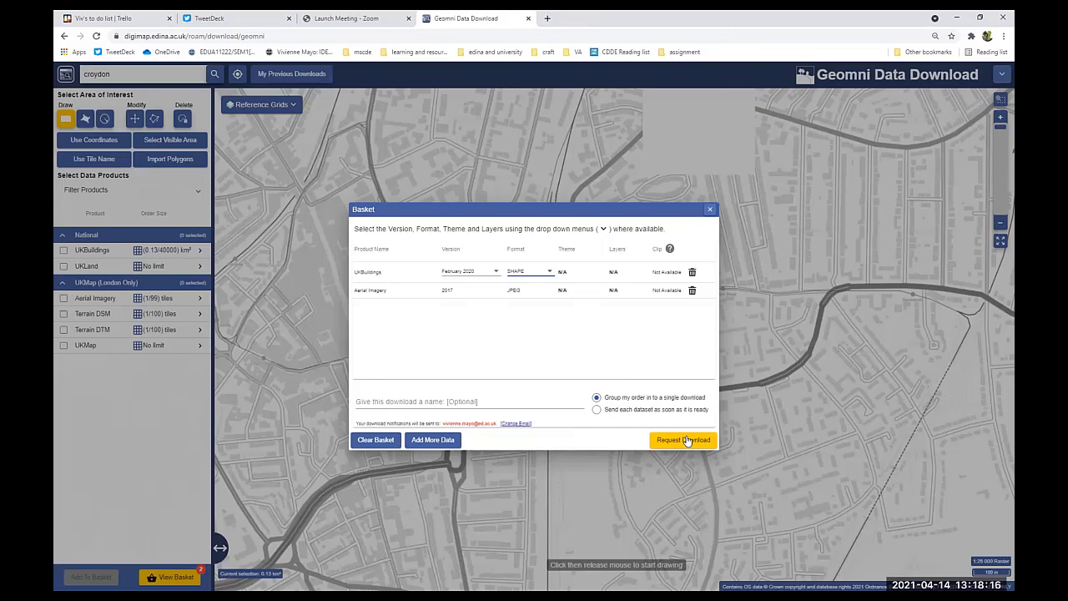
left_click(711, 213)
left_click(711, 214)
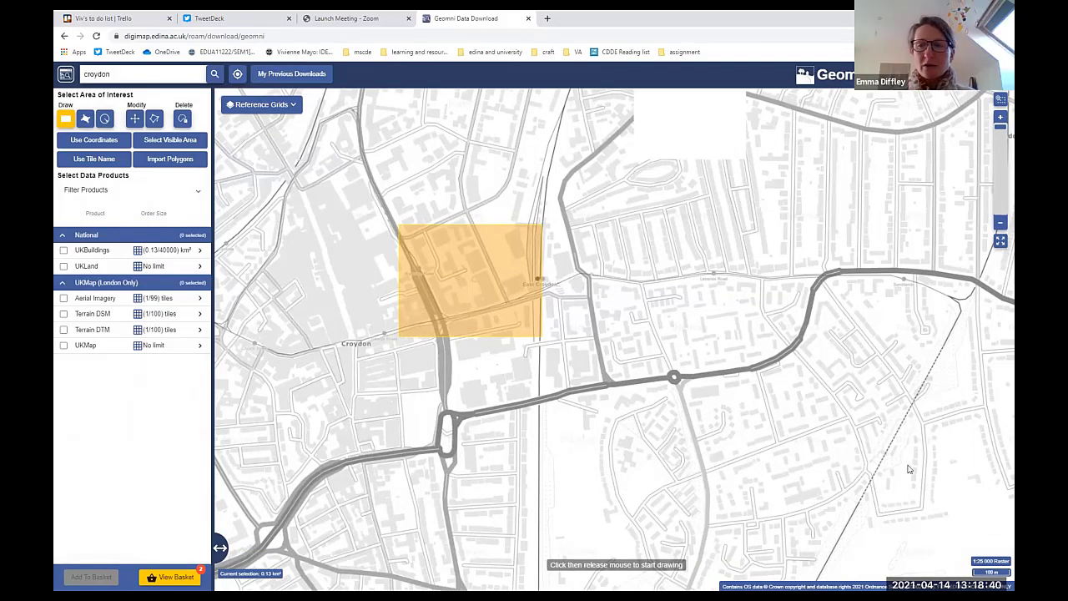
Step: Return to Digimap home and open Geomni Roam from the Geomni collection
left_click(66, 73)
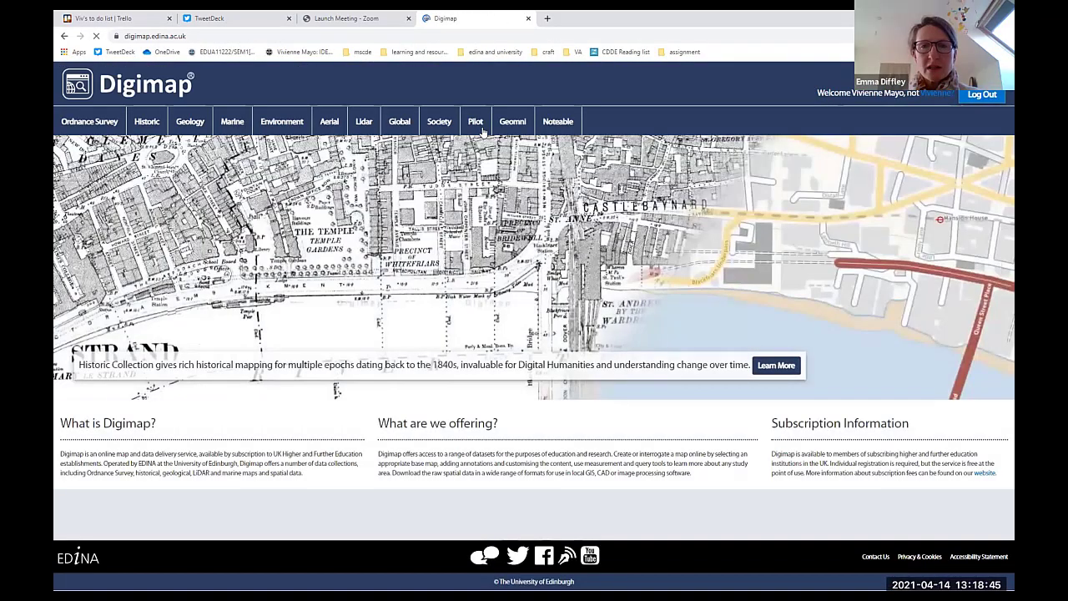
left_click(512, 121)
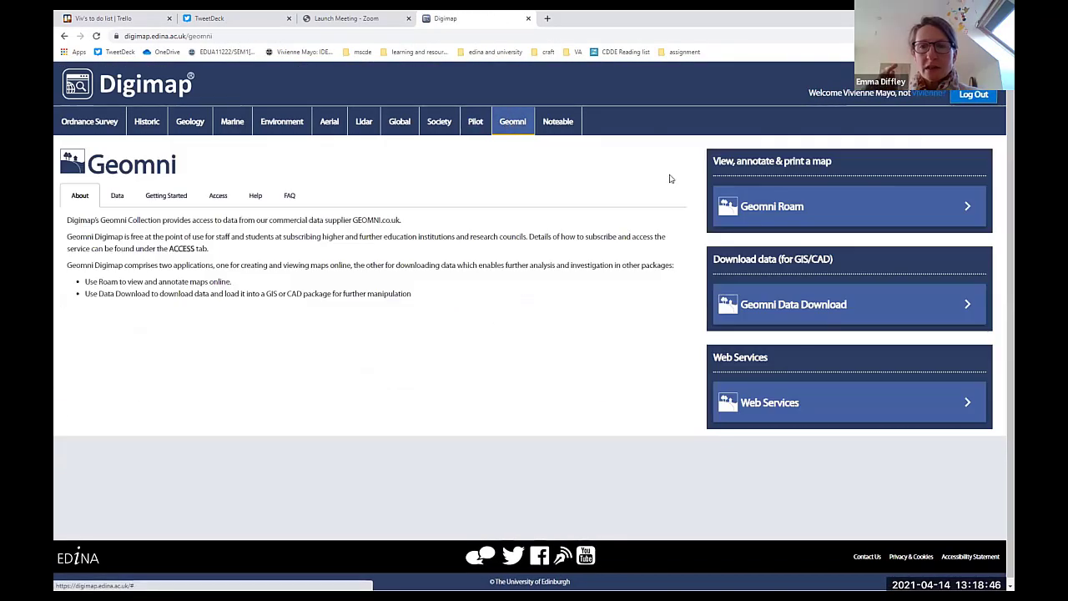
left_click(750, 210)
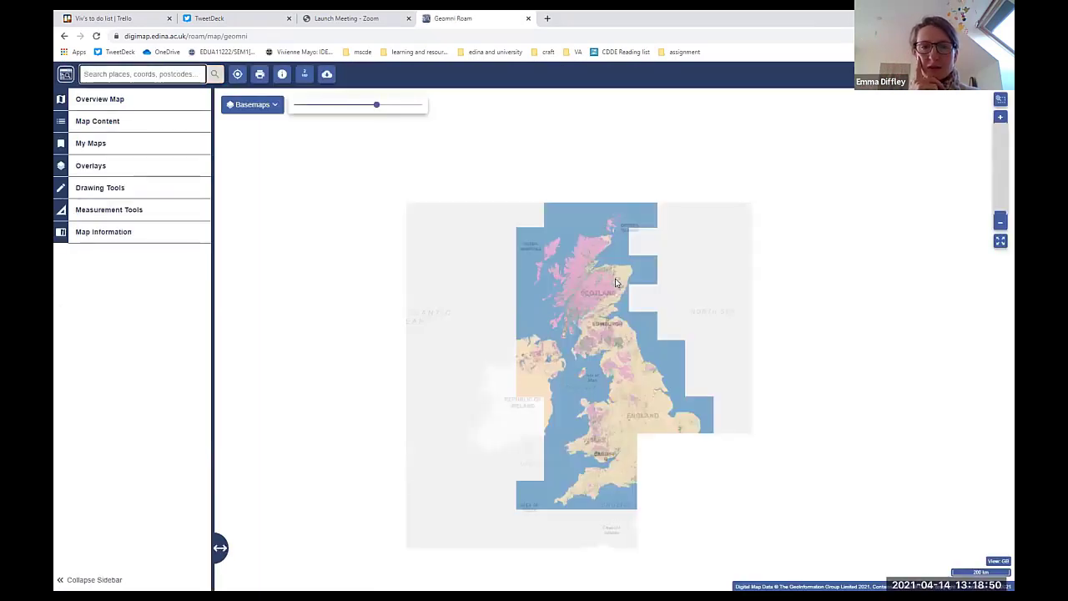
Step: Pan and zoom the Great Britain map into central London, Hyde Park to the City
left_click_drag(622, 398, 433, 317)
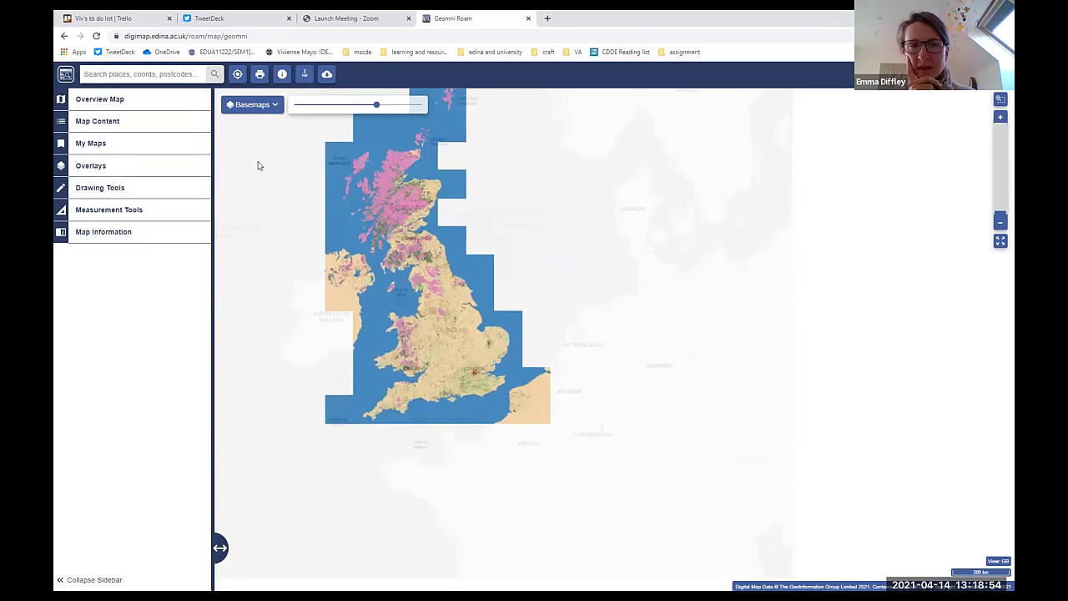
scroll(476, 372, "up", 3)
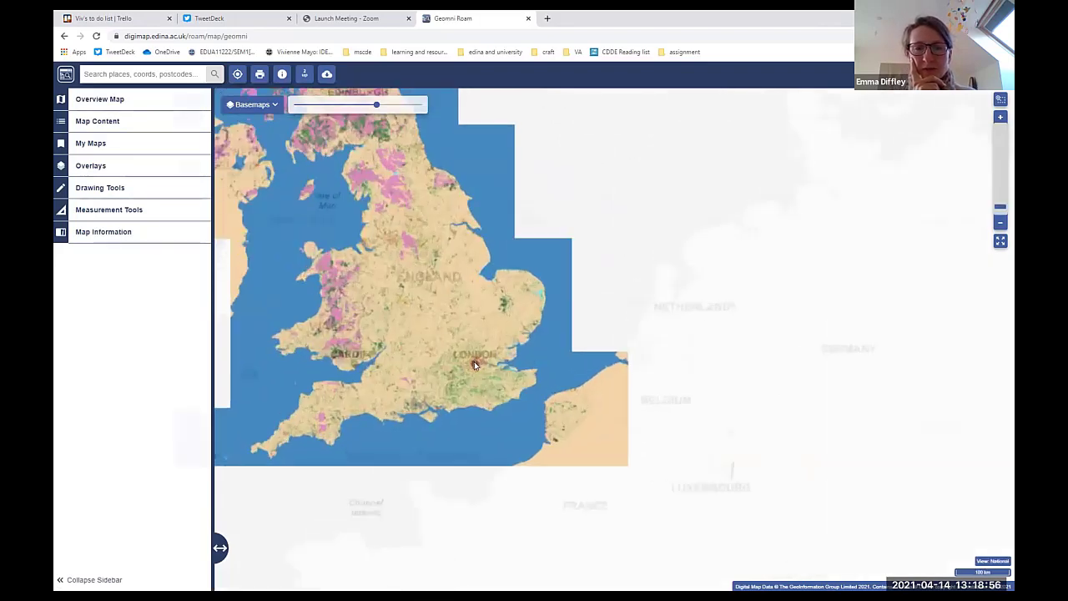
scroll(476, 368, "up", 1)
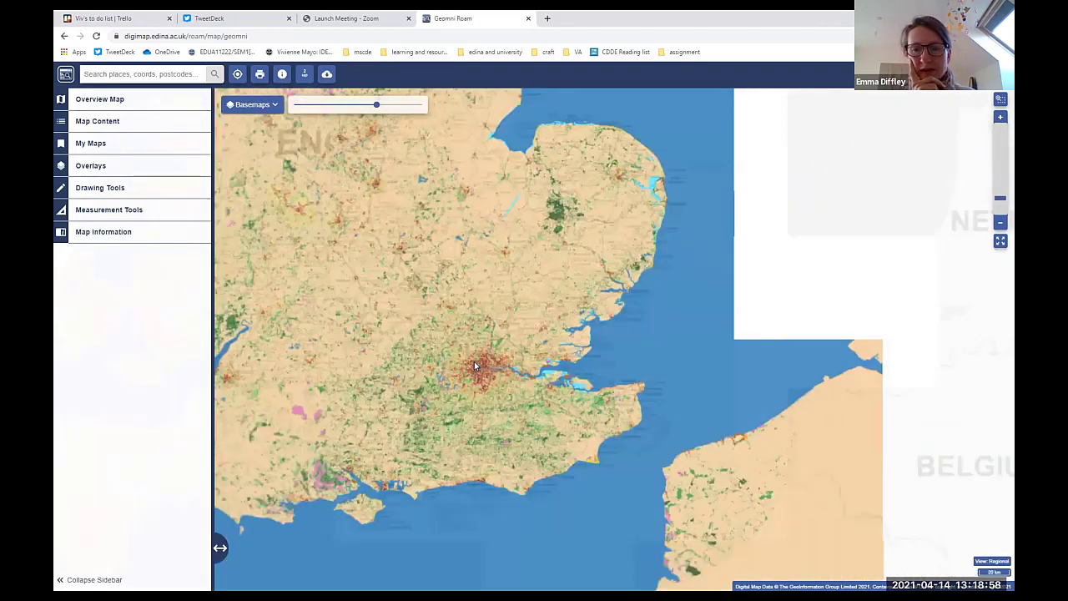
scroll(475, 367, "up", 2)
scroll(496, 376, "up", 3)
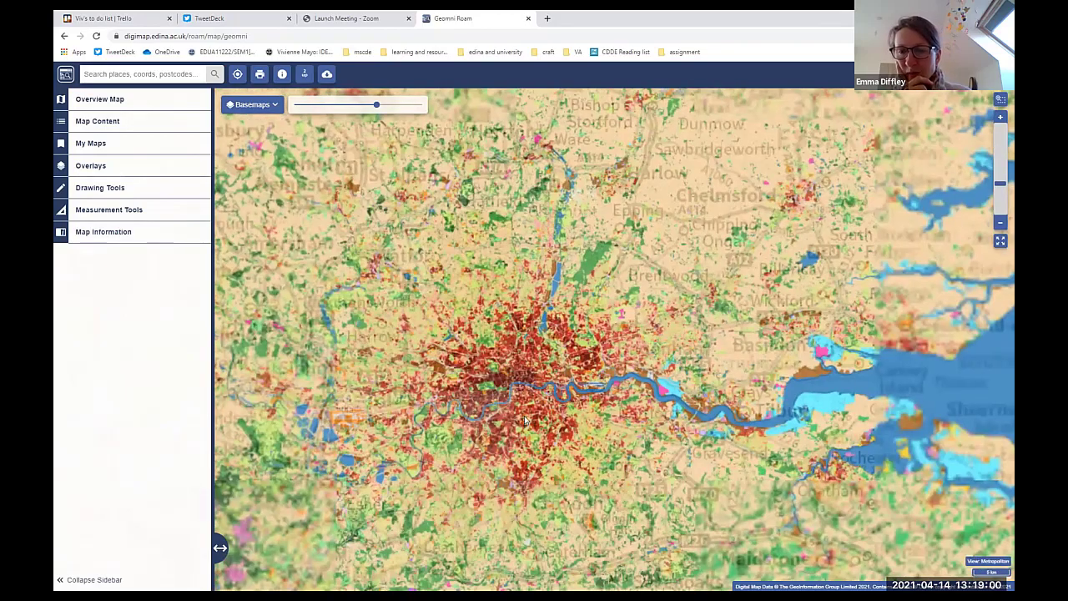
scroll(513, 409, "up", 2)
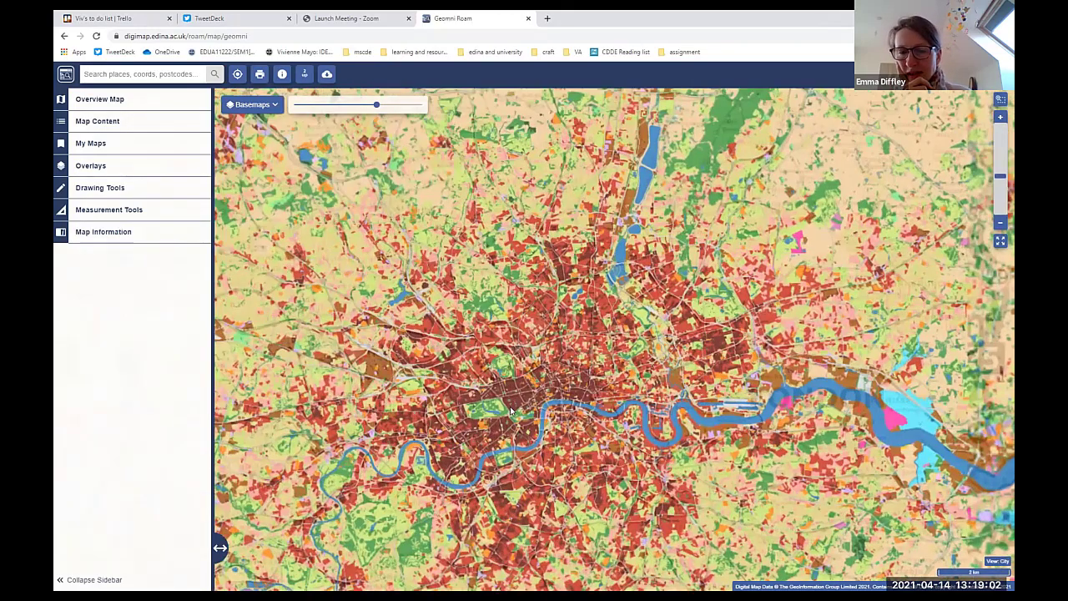
scroll(536, 350, "up", 3)
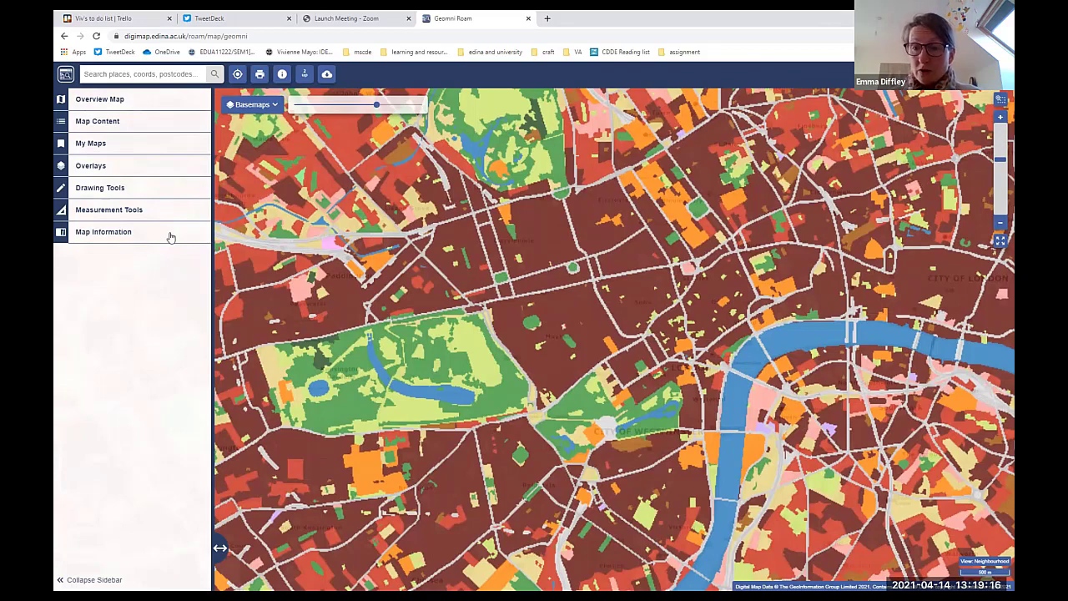
Step: Show the map information for the central London view and shift the map slightly east
left_click(170, 236)
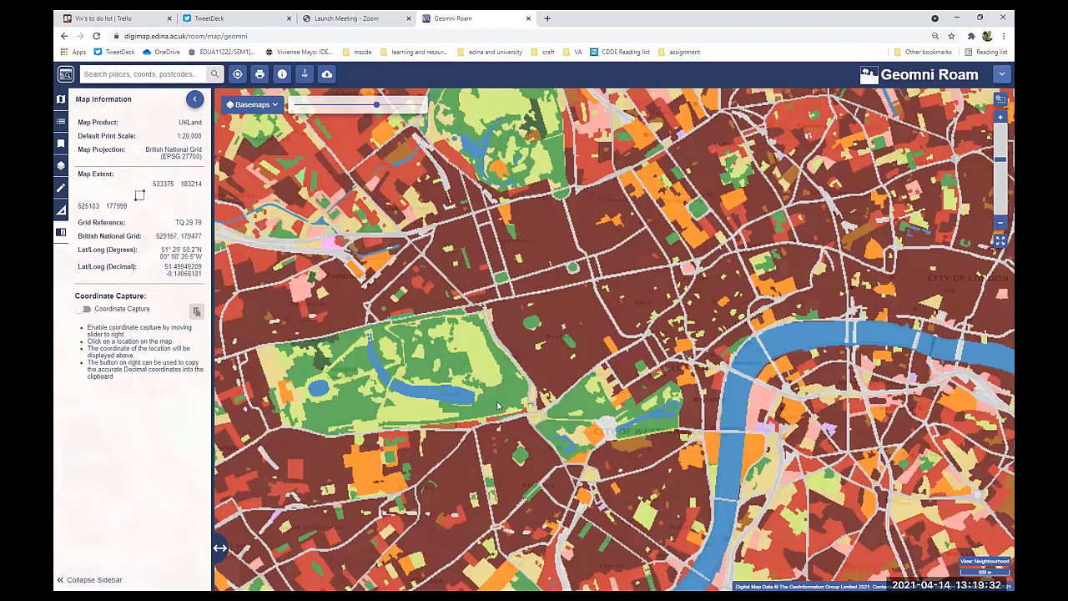
left_click_drag(430, 396, 362, 401)
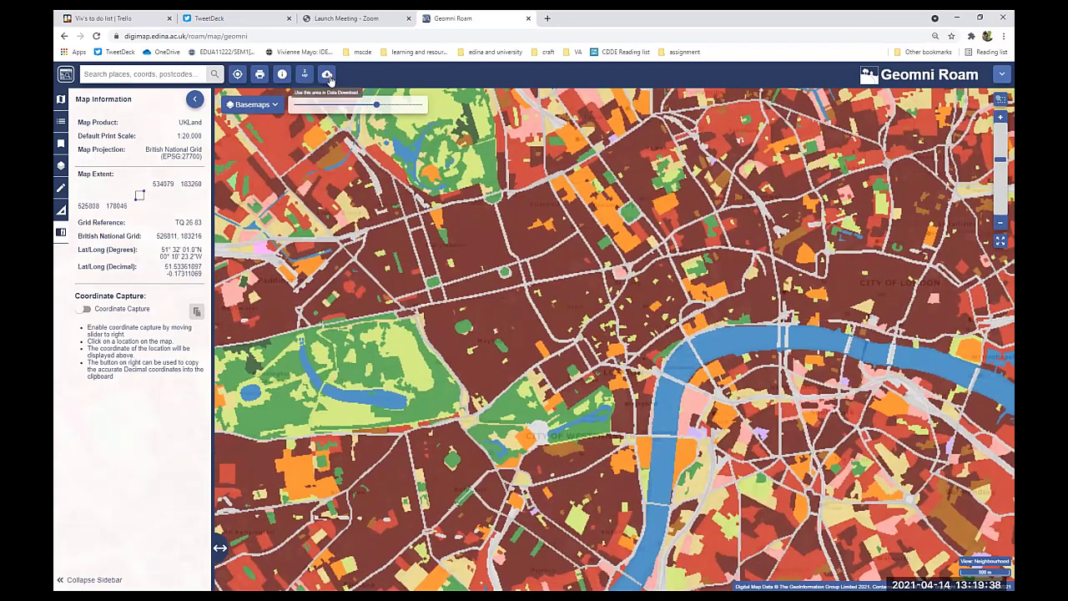
Step: Send the London view to Data Download as a 43.13 km² area and expand National products
left_click(329, 77)
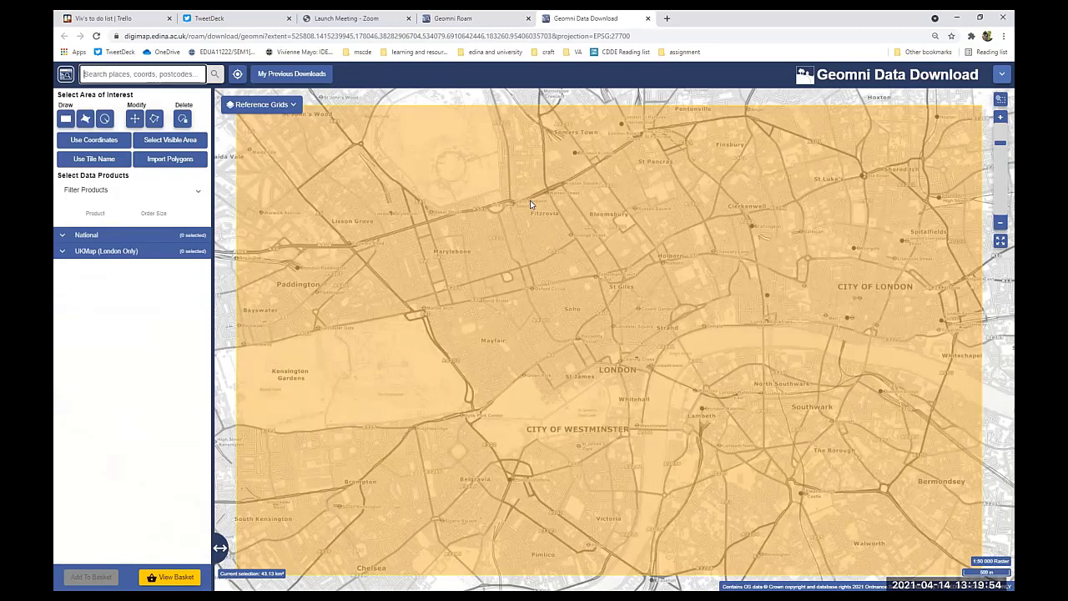
left_click(111, 237)
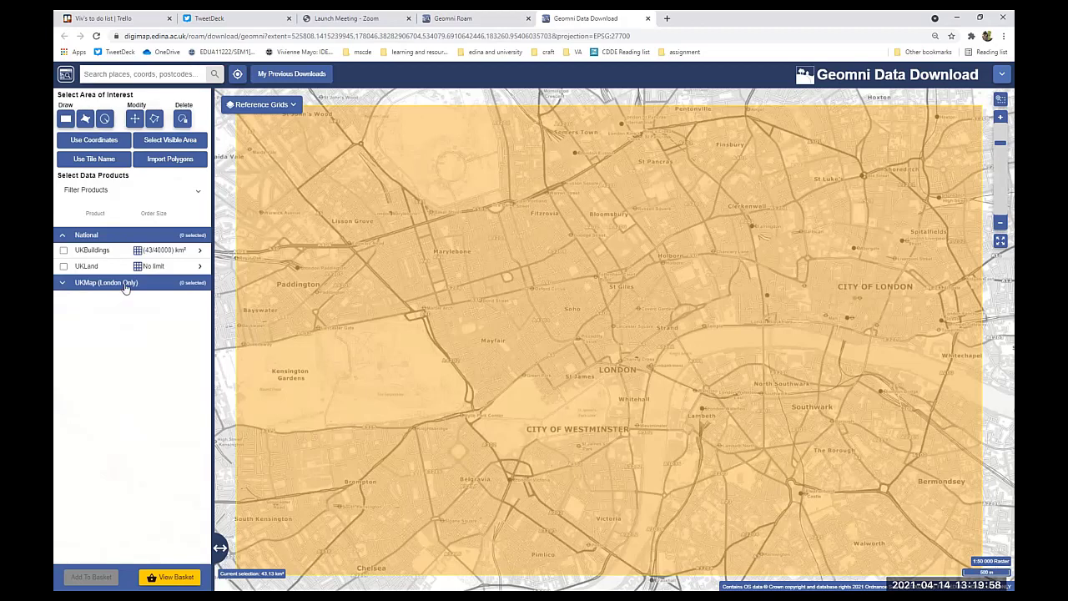